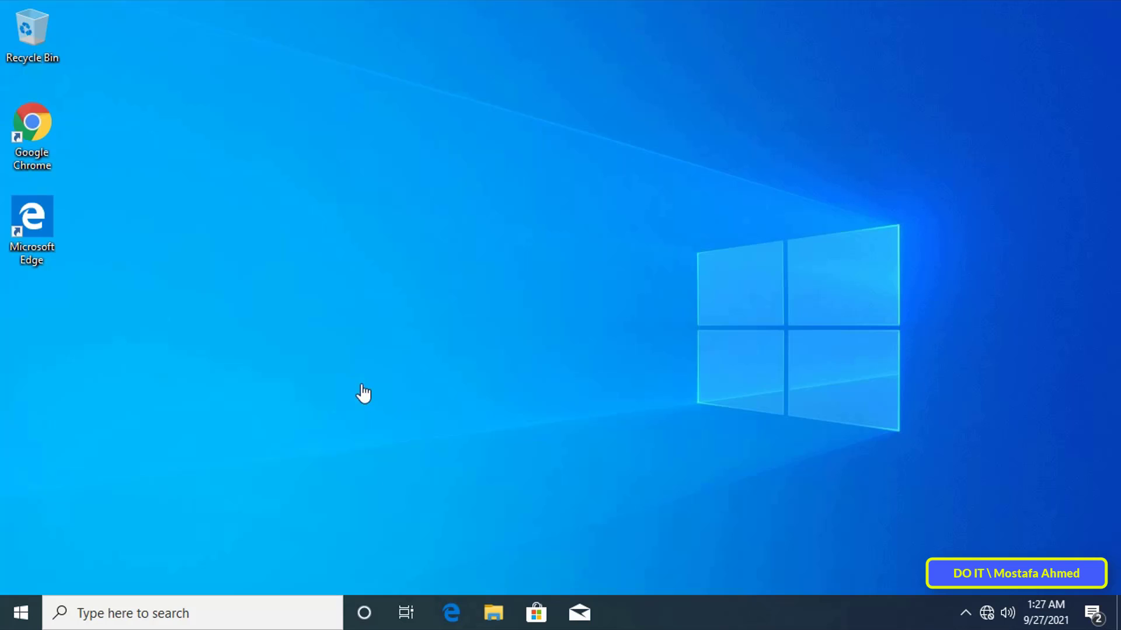
- Launch Google Chrome from the Windows 10 client desktop shortcut
{"action": "double_click", "coordinate": [40, 123]}
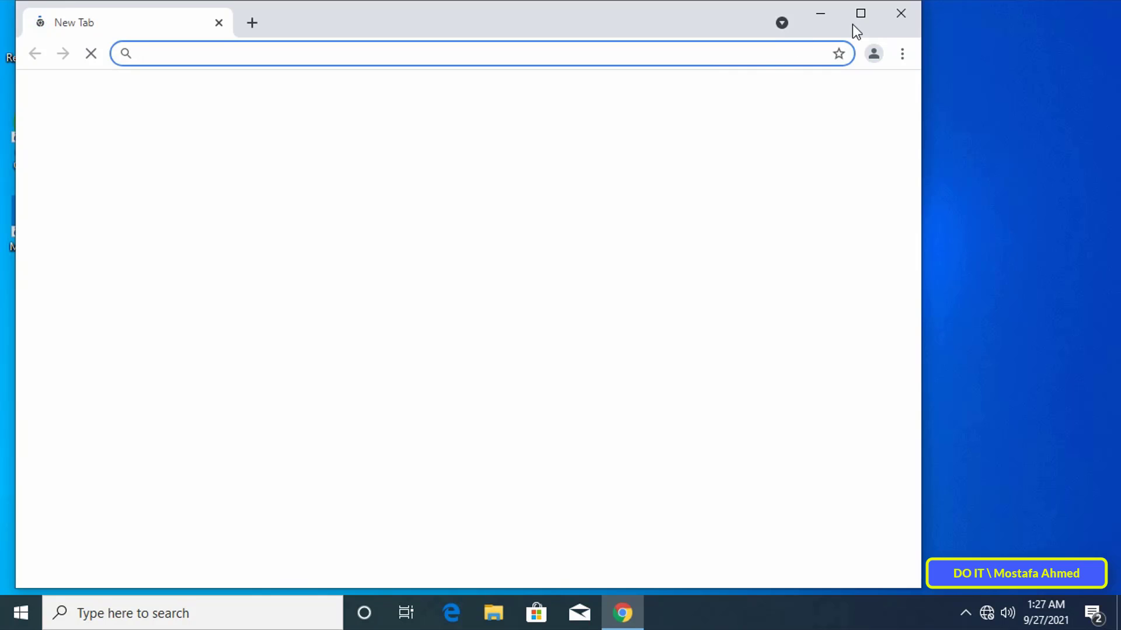
- Maximize Chrome and go to Settings > Advanced > System to reach the computer's proxy settings
{"action": "left_click", "coordinate": [860, 14]}
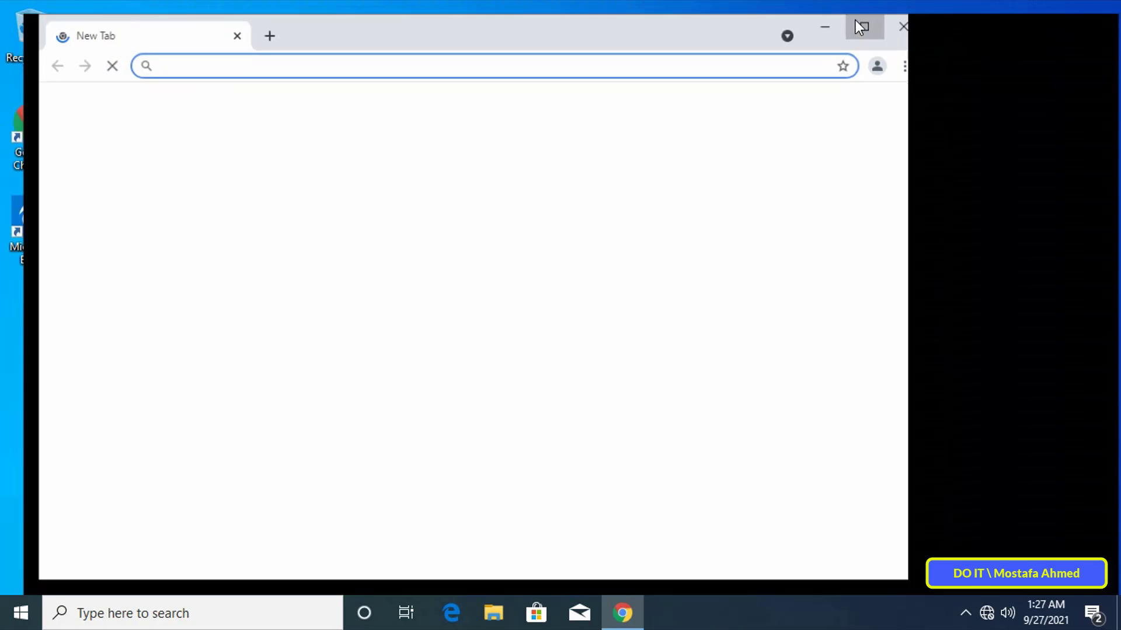
{"action": "left_click", "coordinate": [1101, 45]}
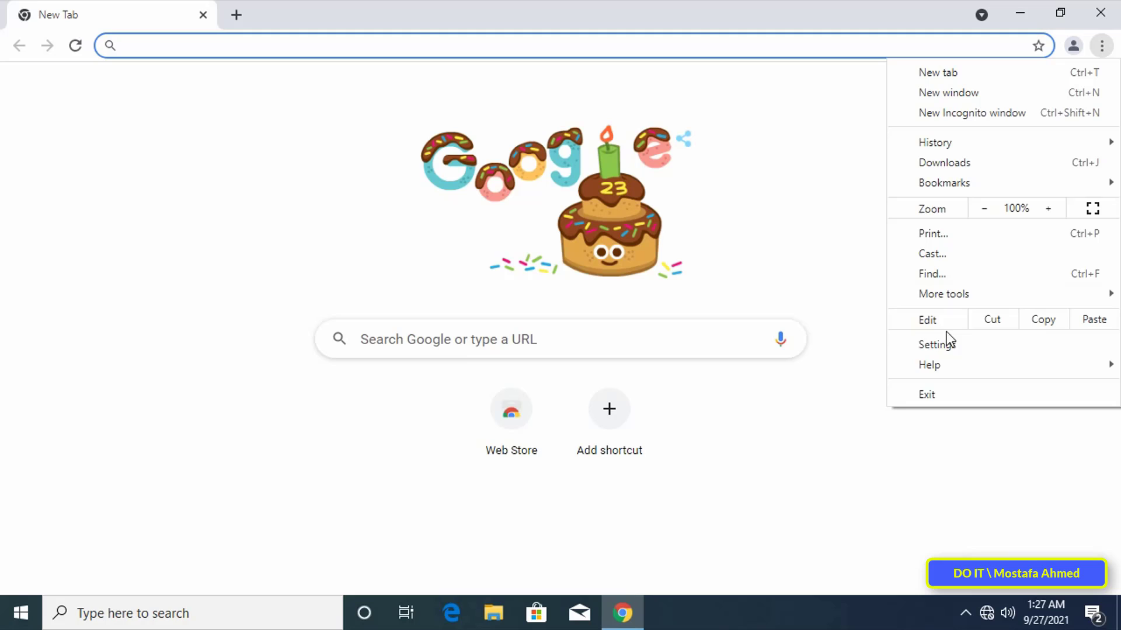
{"action": "left_click", "coordinate": [944, 348]}
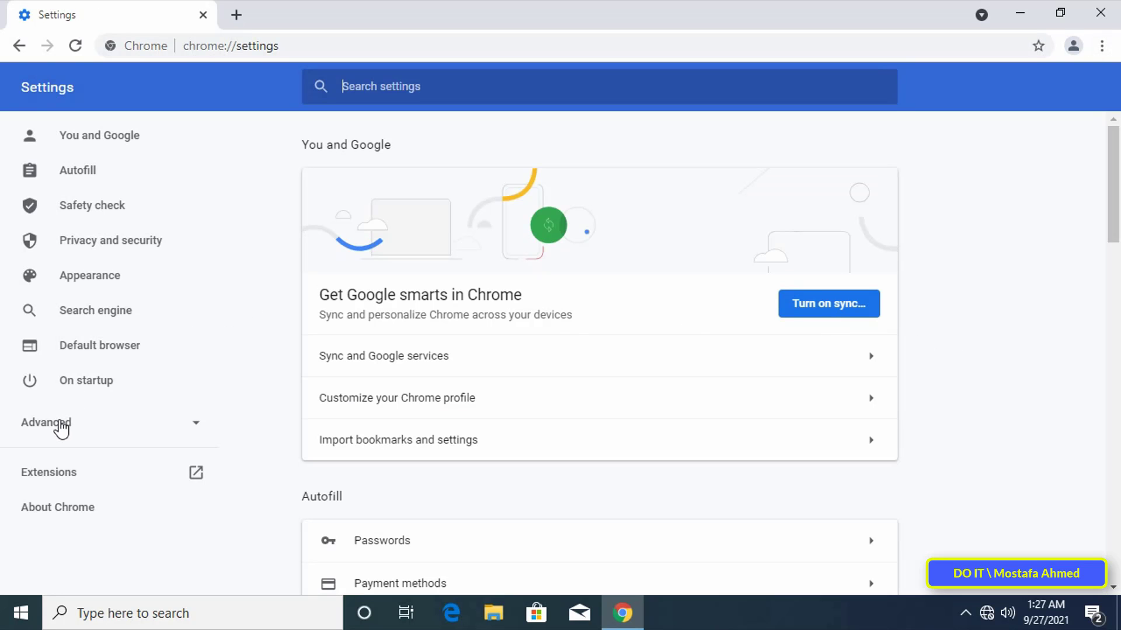
{"action": "left_click", "coordinate": [61, 426]}
{"action": "scroll", "coordinate": [111, 426], "scroll_direction": "down", "scroll_amount": 1}
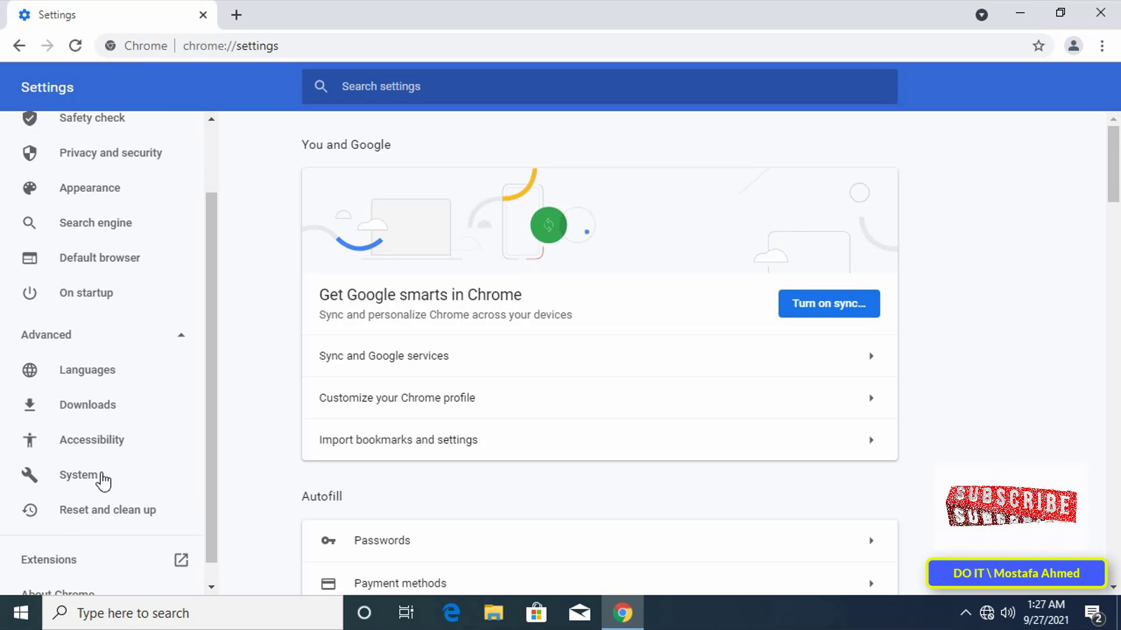
{"action": "left_click", "coordinate": [82, 477]}
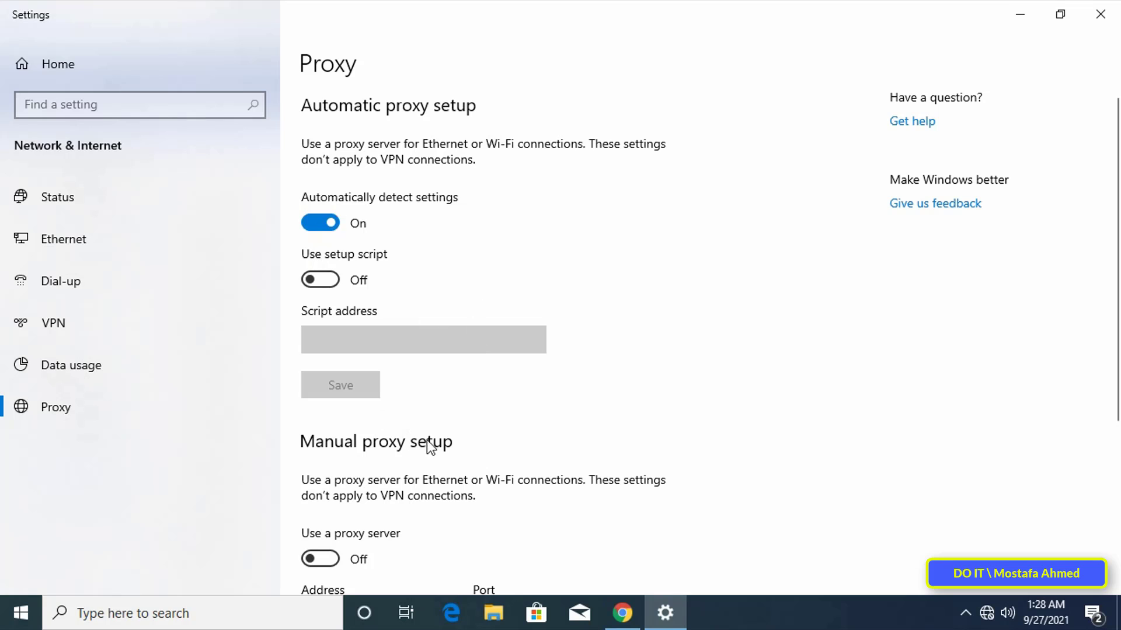
- Toggle 'Use a proxy server' on and back off, confirming it is still changeable
{"action": "scroll", "coordinate": [485, 375], "scroll_direction": "down", "scroll_amount": 5}
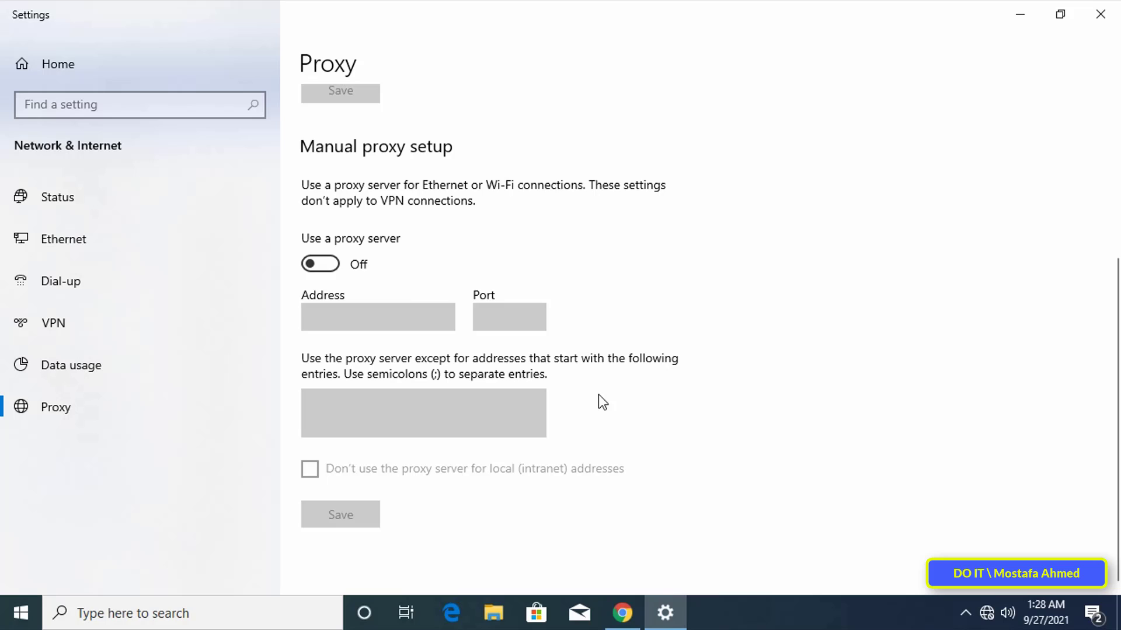
{"action": "left_click", "coordinate": [336, 264]}
{"action": "left_click", "coordinate": [320, 265]}
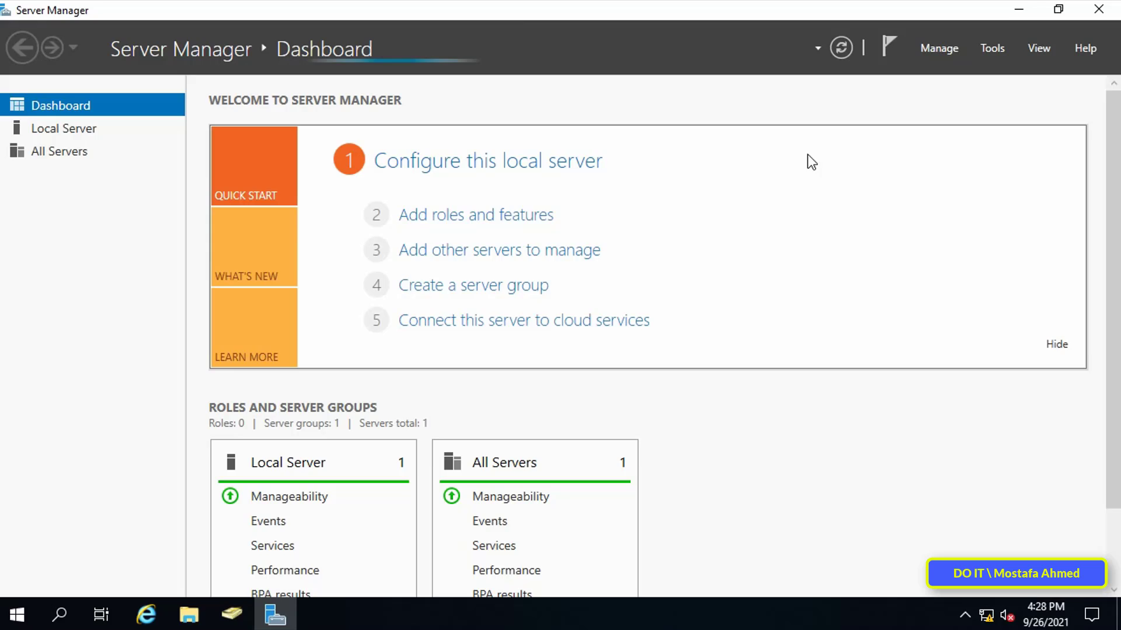
- Launch Group Policy Management from Tools and select DOIT.LOCAL's Group Policy Objects node
{"action": "left_click", "coordinate": [999, 48]}
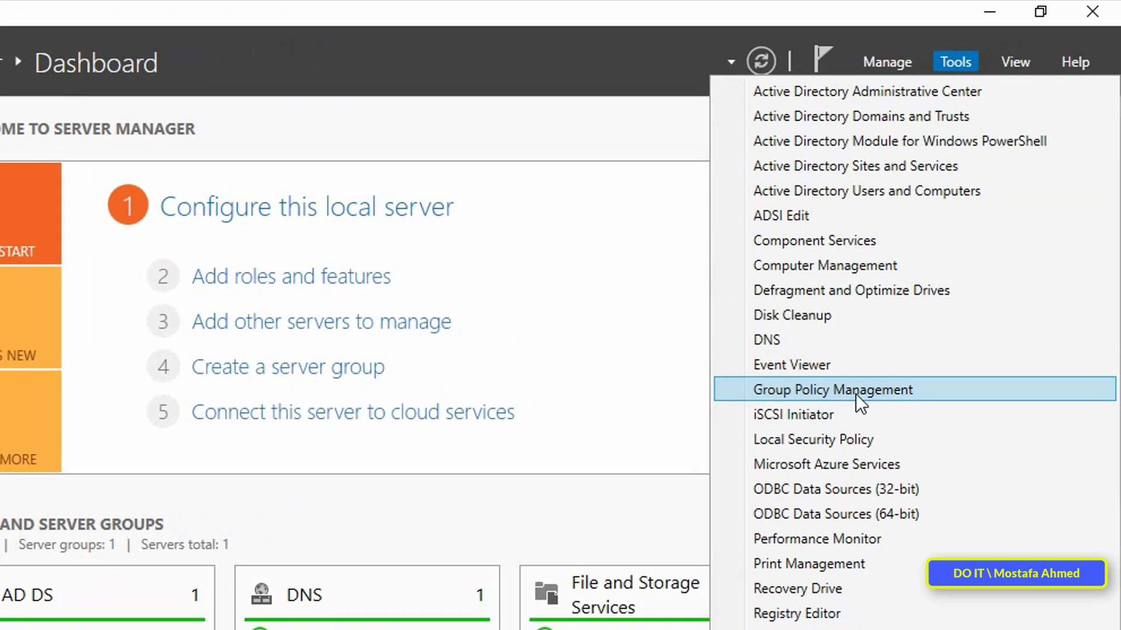
{"action": "left_click", "coordinate": [936, 389]}
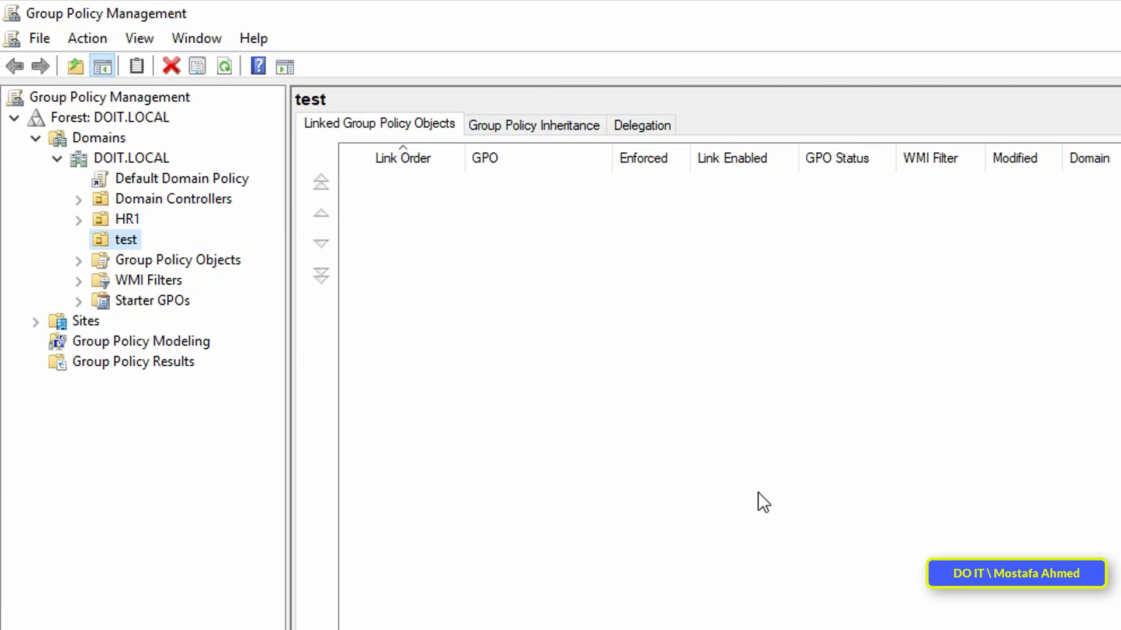
{"action": "left_click", "coordinate": [163, 258]}
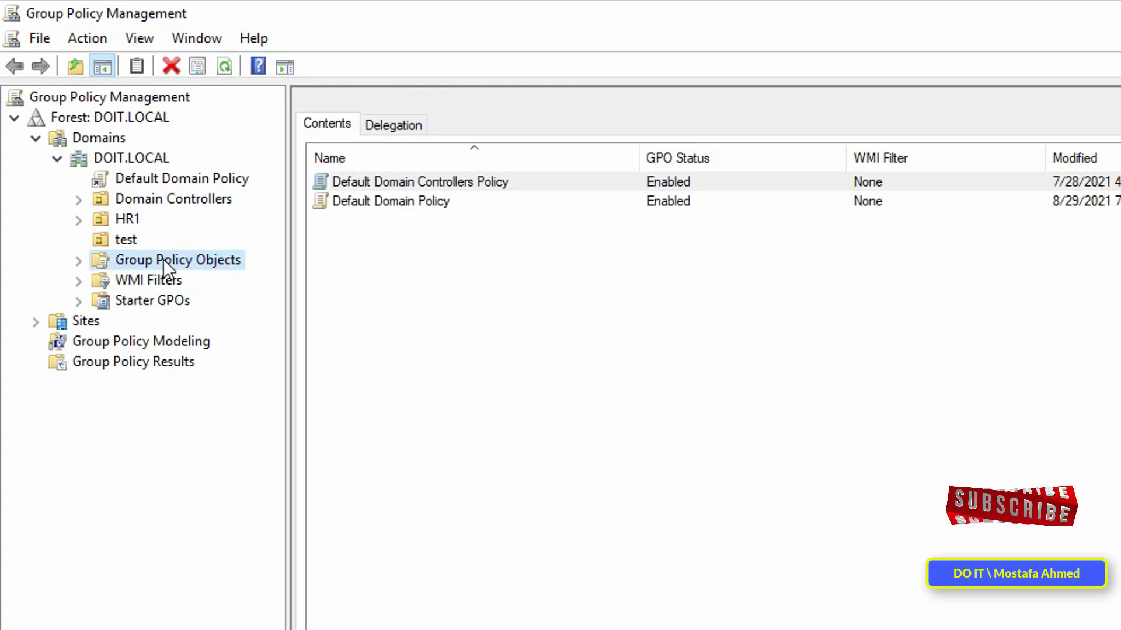
- Create a new GPO named 'configure proxy settings' under Group Policy Objects
{"action": "right_click", "coordinate": [164, 259]}
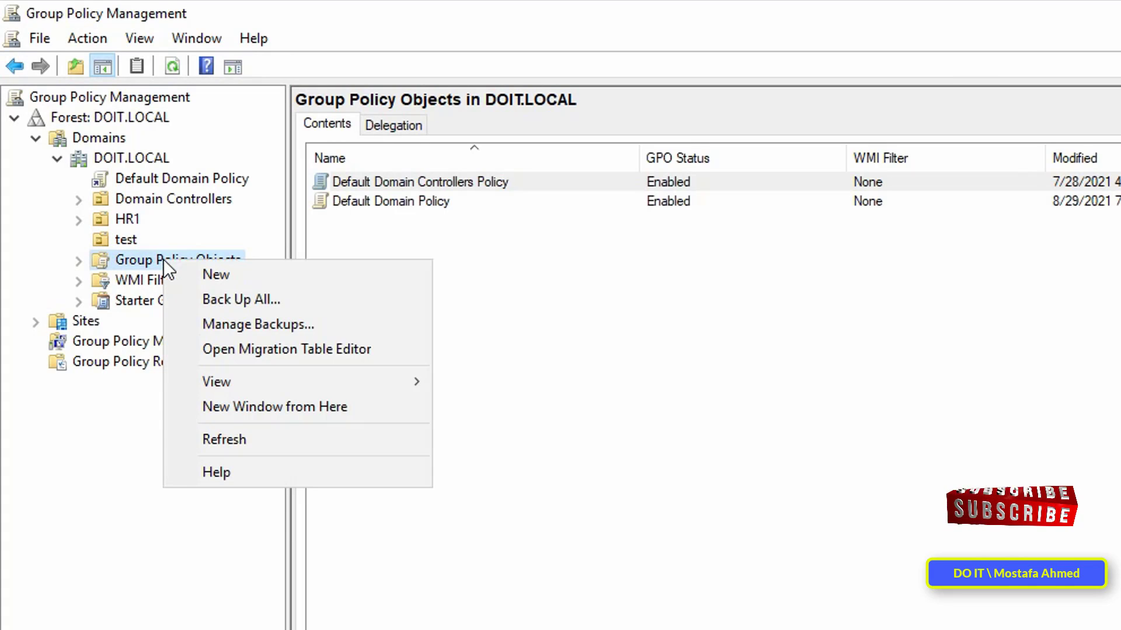
{"action": "left_click", "coordinate": [199, 278]}
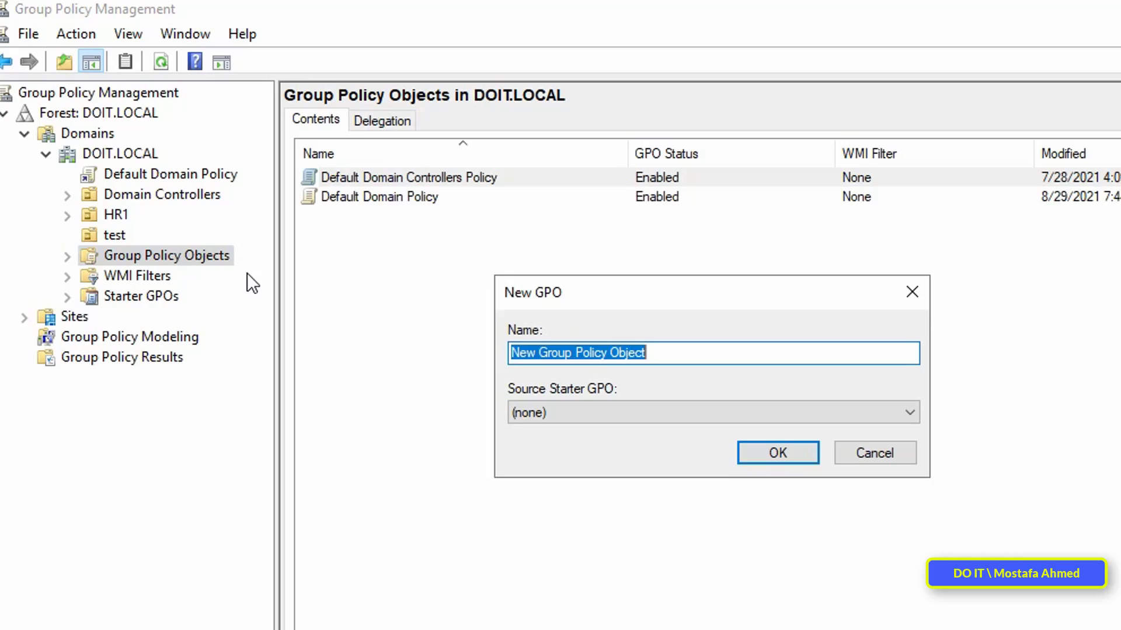
{"action": "left_click", "coordinate": [642, 341]}
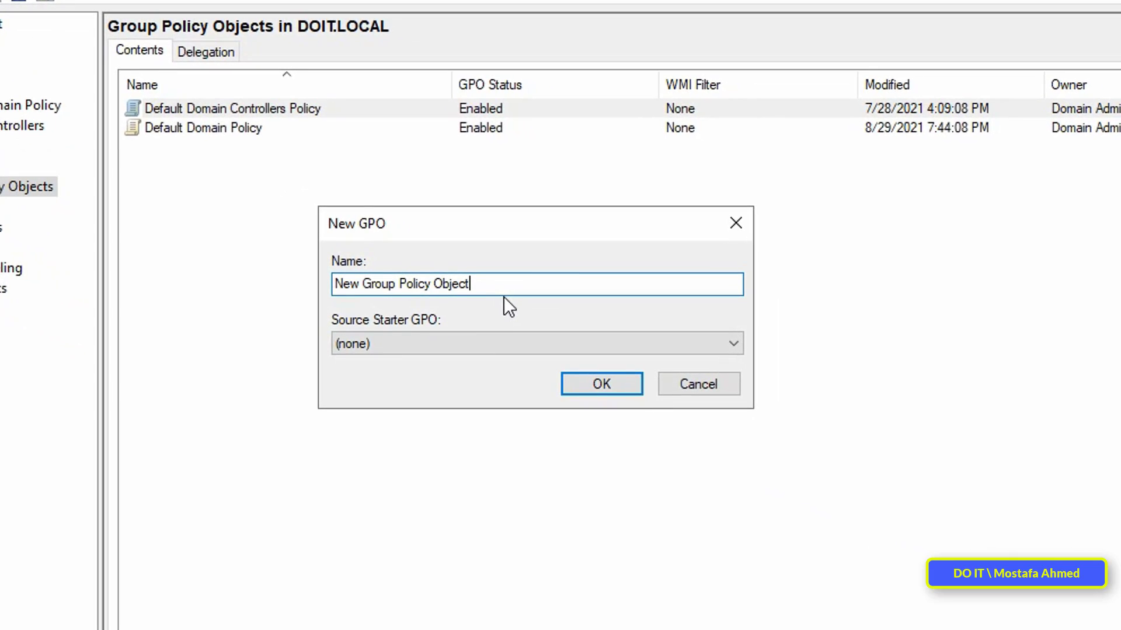
{"action": "key", "text": "BackSpace"}
{"action": "key", "text": "BackSpace"}
{"action": "key", "text": "BackSpace"}
{"action": "key", "text": "BackSpace"}
{"action": "key", "text": "BackSpace"}
{"action": "key", "text": "BackSpace"}
{"action": "key", "text": "BackSpace"}
{"action": "key", "text": "BackSpace"}
{"action": "key", "text": "BackSpace"}
{"action": "key", "text": "BackSpace"}
{"action": "key", "text": "BackSpace"}
{"action": "key", "text": "BackSpace"}
{"action": "key", "text": "BackSpace"}
{"action": "key", "text": "BackSpace"}
{"action": "key", "text": "BackSpace"}
{"action": "key", "text": "BackSpace"}
{"action": "key", "text": "BackSpace"}
{"action": "key", "text": "BackSpace"}
{"action": "key", "text": "BackSpace"}
{"action": "key", "text": "BackSpace"}
{"action": "type", "text": "co"}
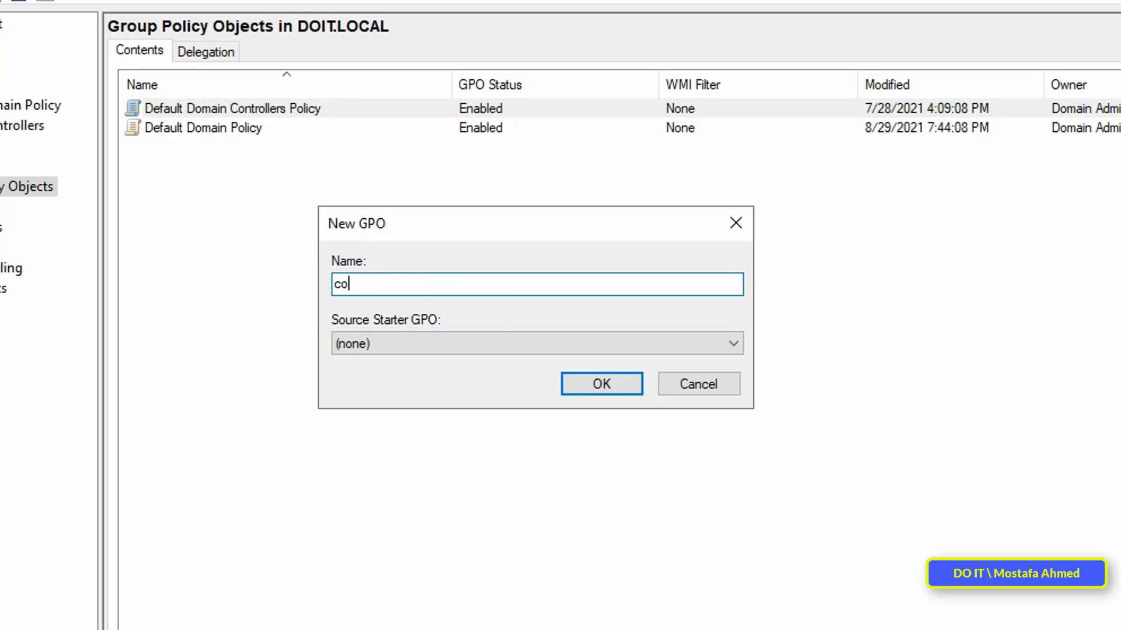
{"action": "type", "text": "nfigure proxy settings"}
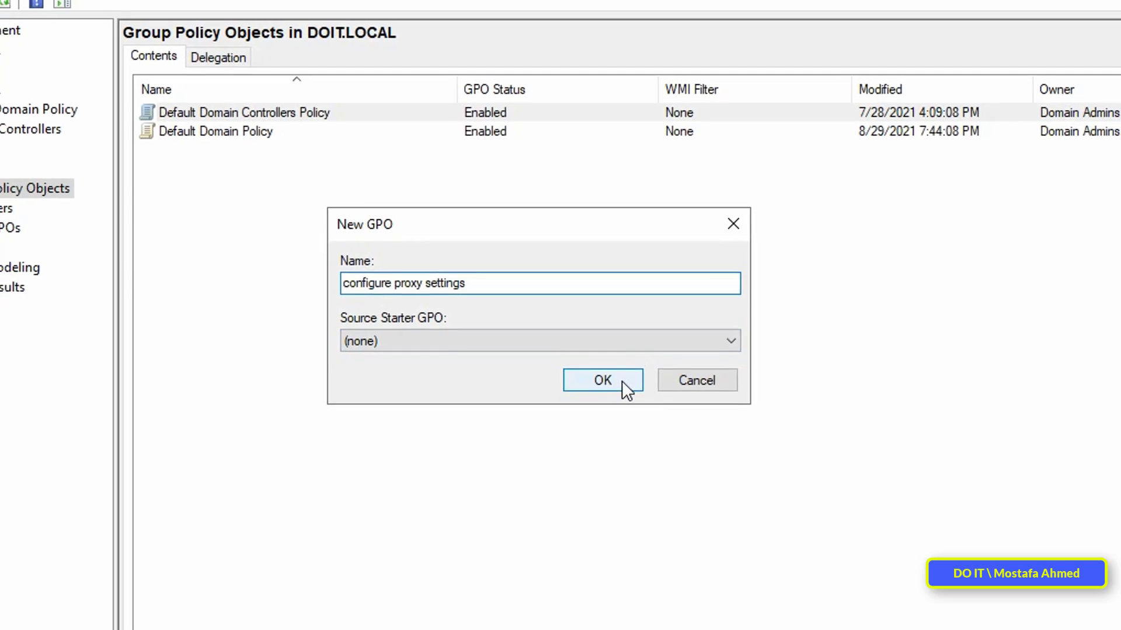
{"action": "left_click", "coordinate": [622, 385]}
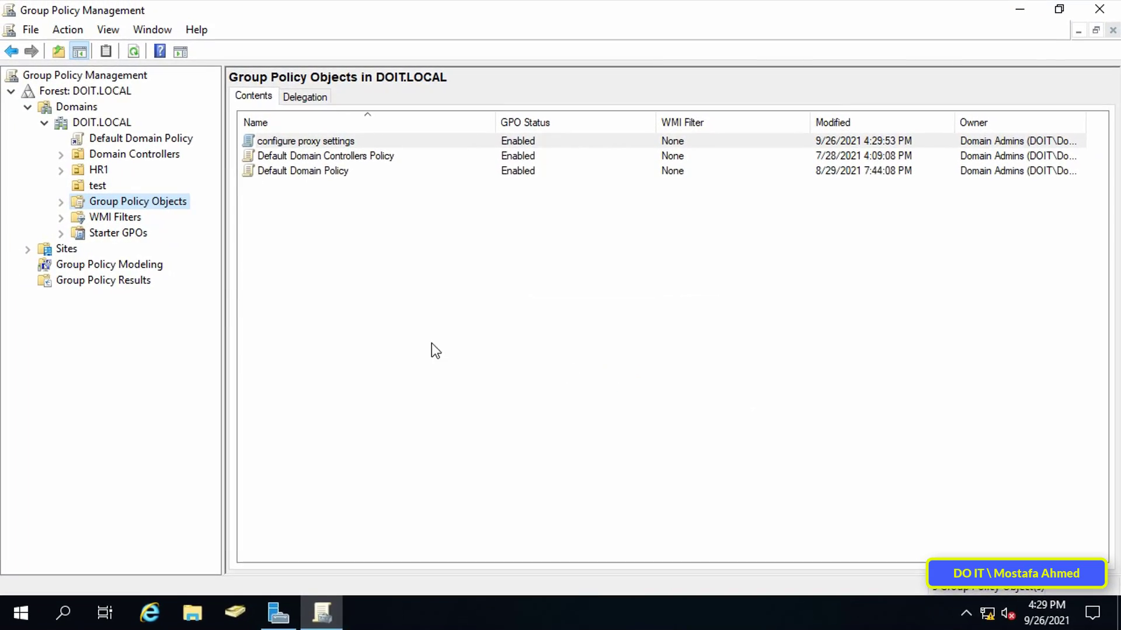
{"action": "left_click", "coordinate": [53, 201]}
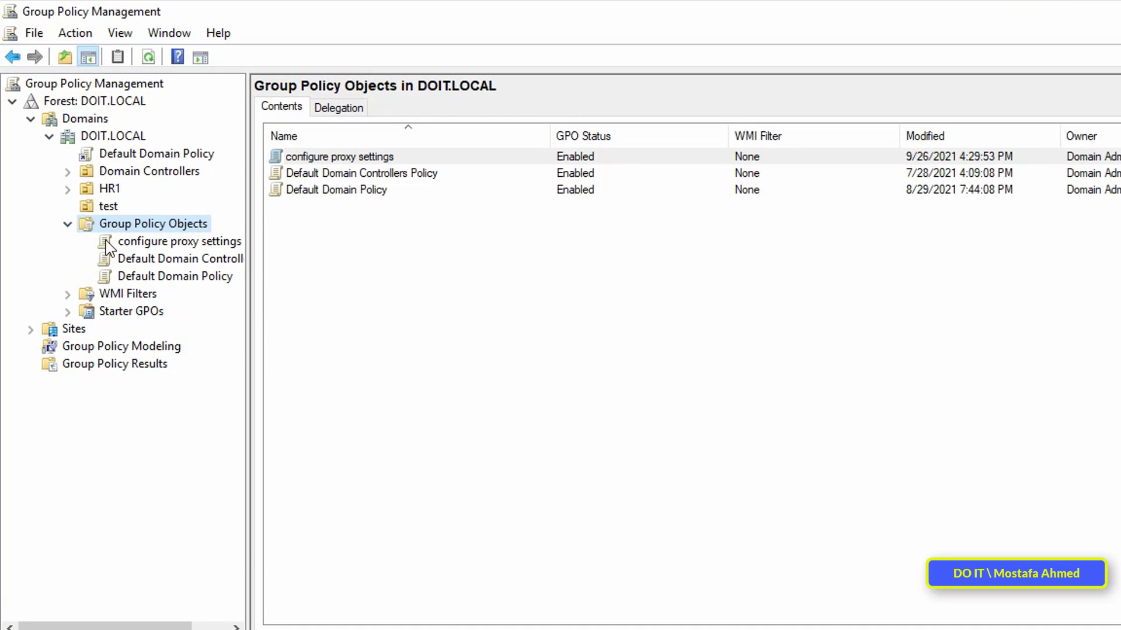
- Open the 'configure proxy settings' GPO in a maximized Group Policy Management Editor
{"action": "left_click", "coordinate": [212, 240]}
{"action": "right_click", "coordinate": [212, 240]}
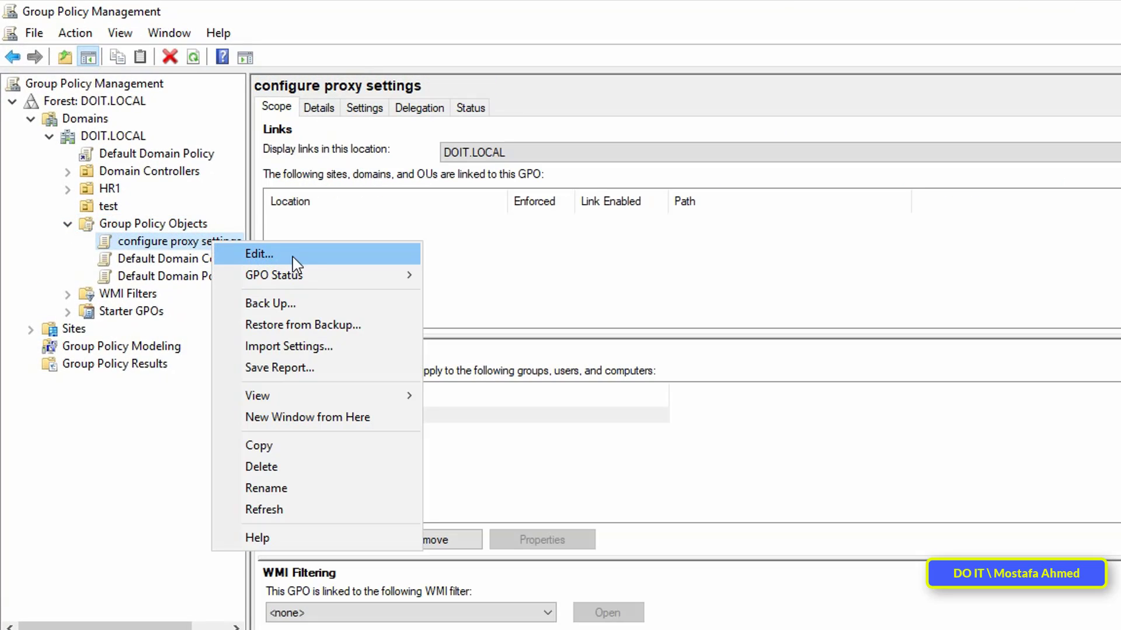
{"action": "left_click", "coordinate": [321, 255]}
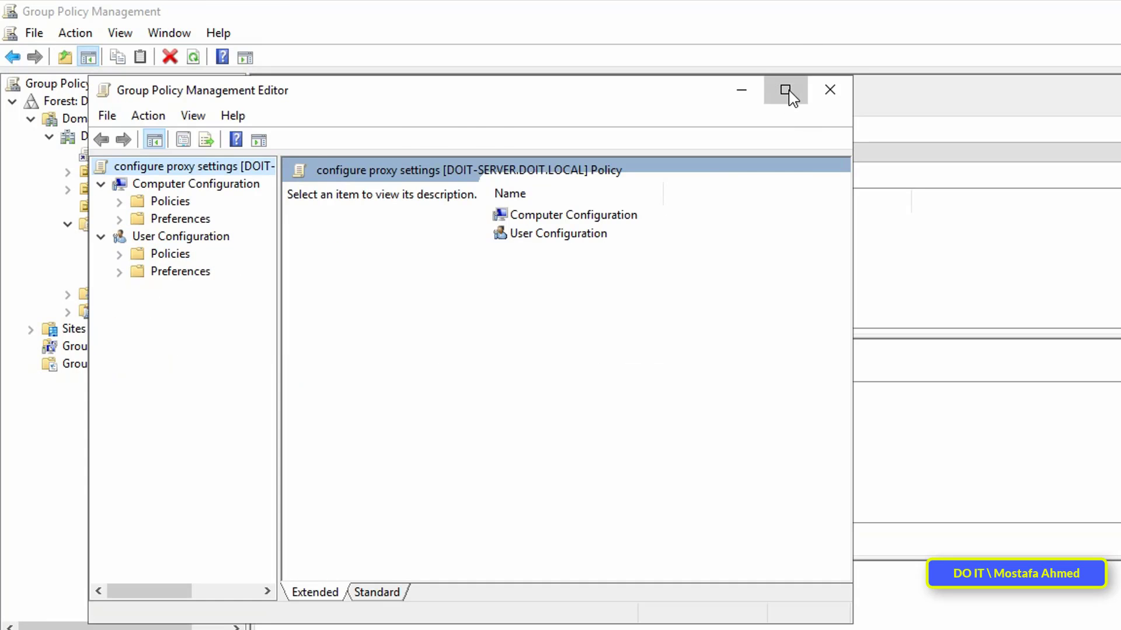
{"action": "left_click", "coordinate": [789, 93]}
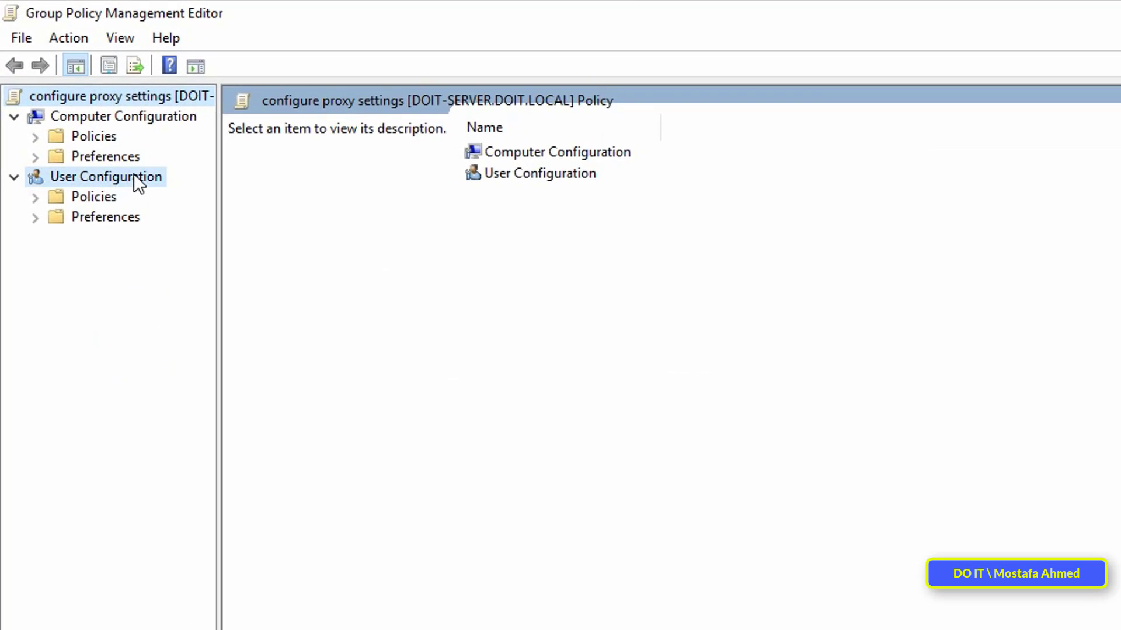
- Navigate to User Configuration > Preferences > Windows Settings > Registry
{"action": "left_click", "coordinate": [136, 177]}
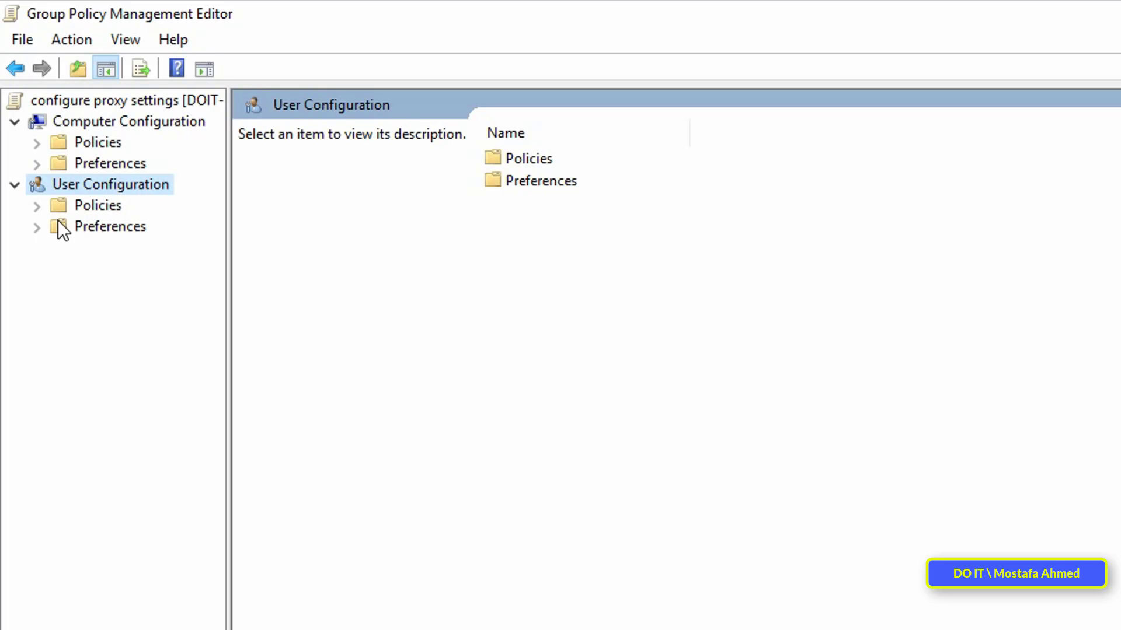
{"action": "left_click", "coordinate": [37, 228]}
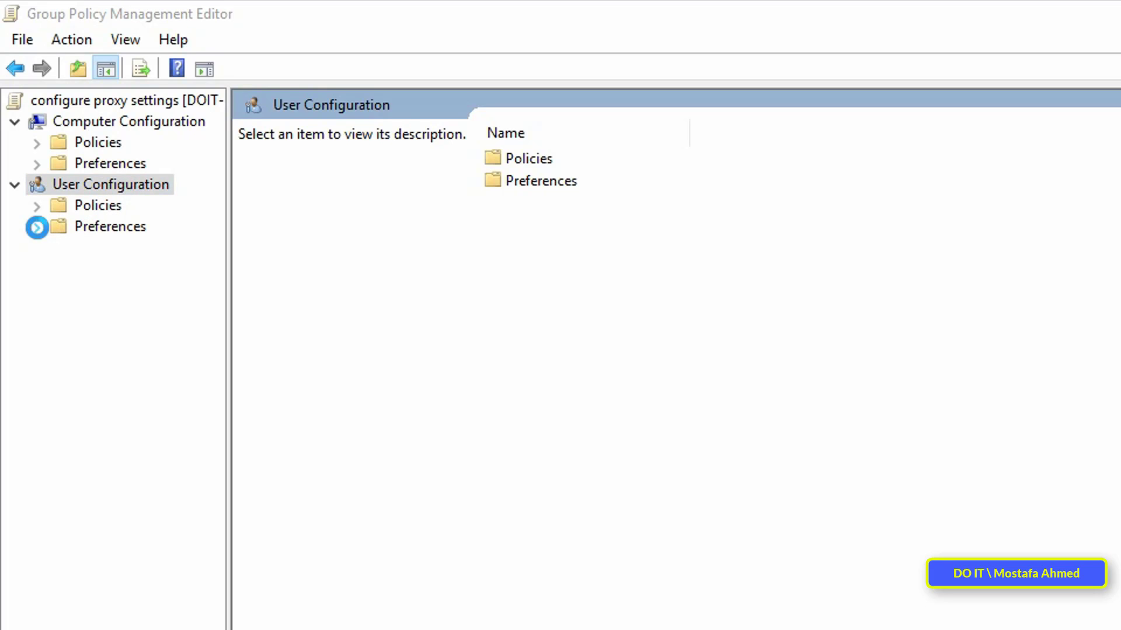
{"action": "left_click", "coordinate": [97, 230]}
{"action": "left_click", "coordinate": [60, 248]}
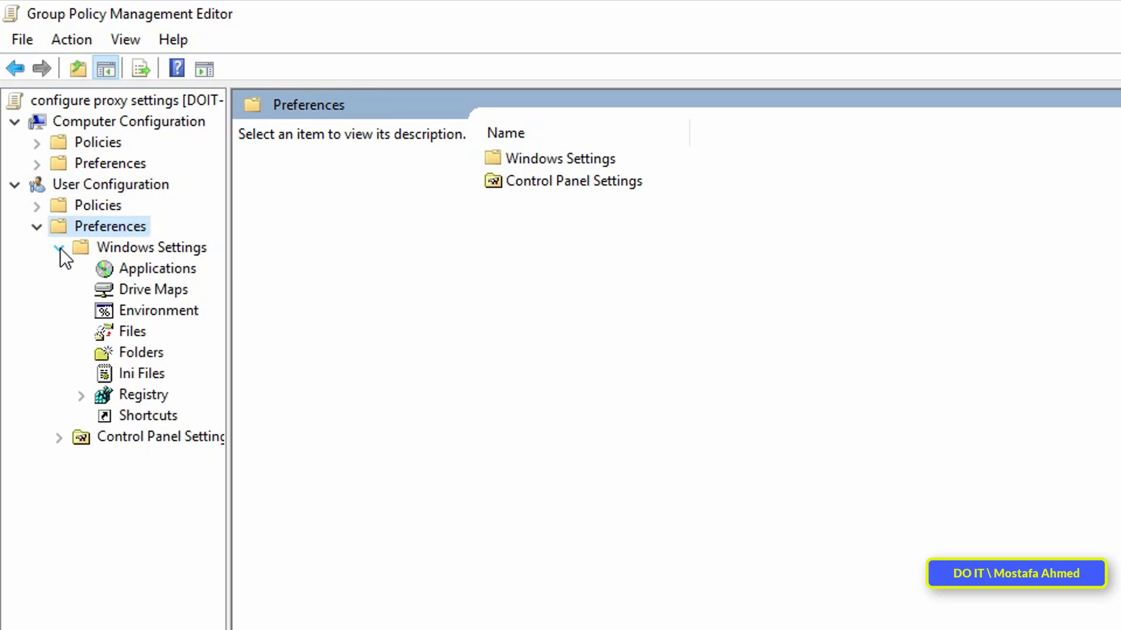
{"action": "left_click", "coordinate": [155, 397]}
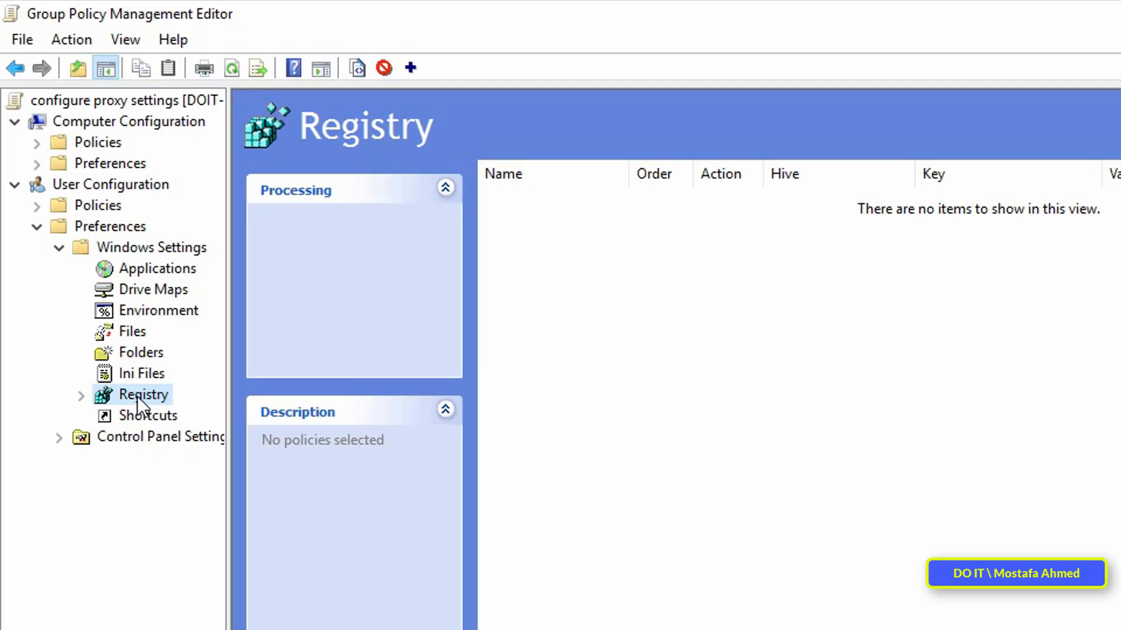
- Create a new Registry Item with action Update in the HKEY_CURRENT_USER hive
{"action": "right_click", "coordinate": [138, 394]}
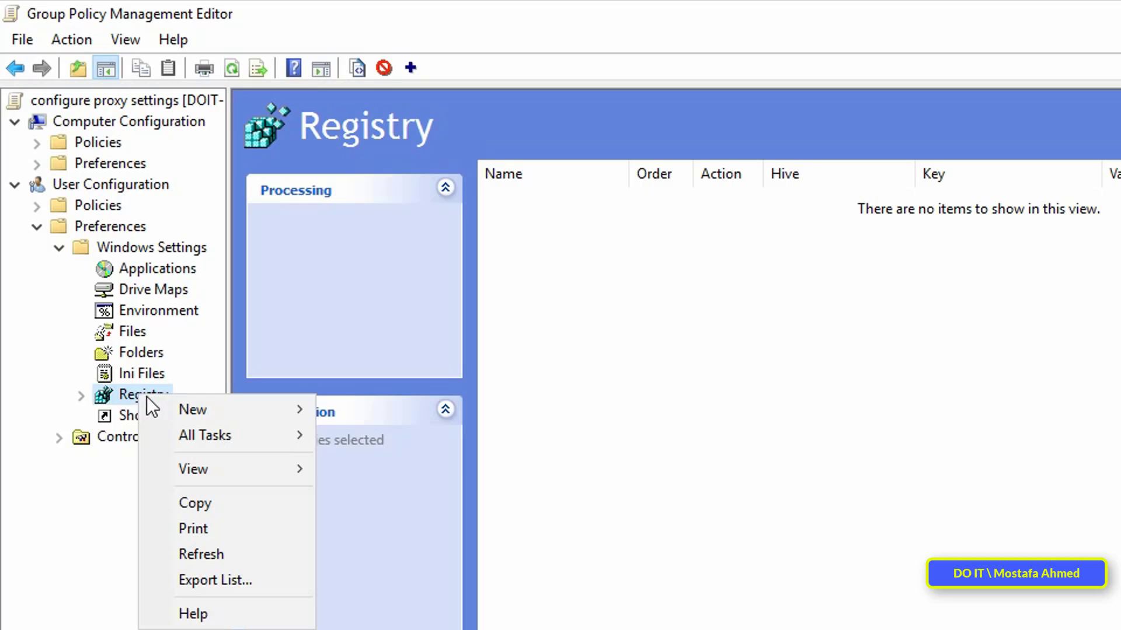
{"action": "mouse_move", "coordinate": [195, 409]}
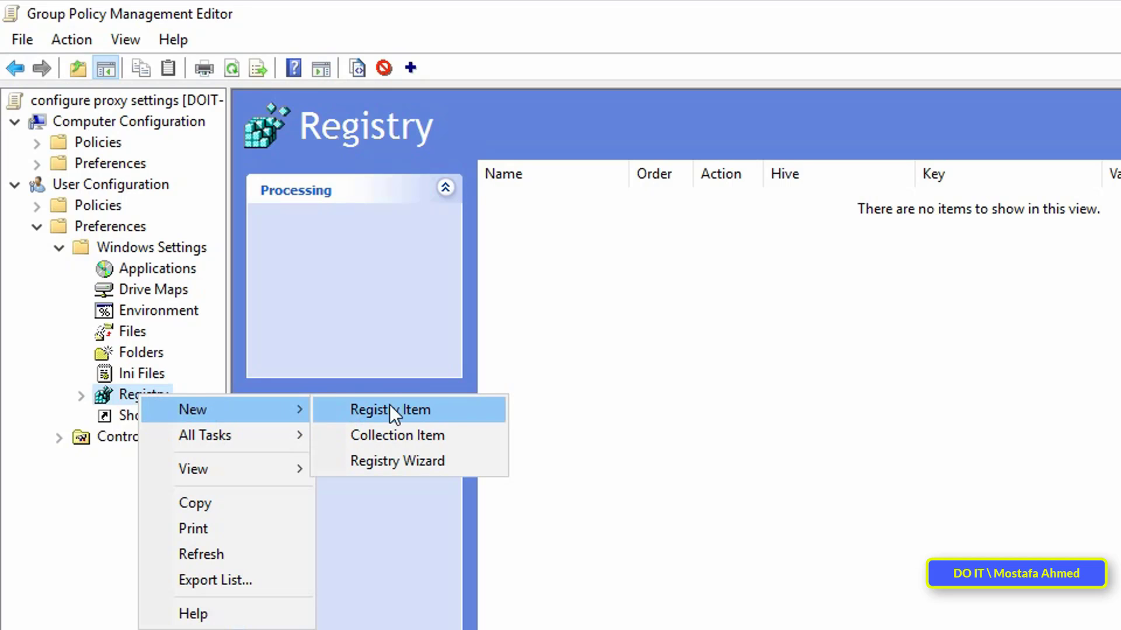
{"action": "left_click", "coordinate": [461, 412]}
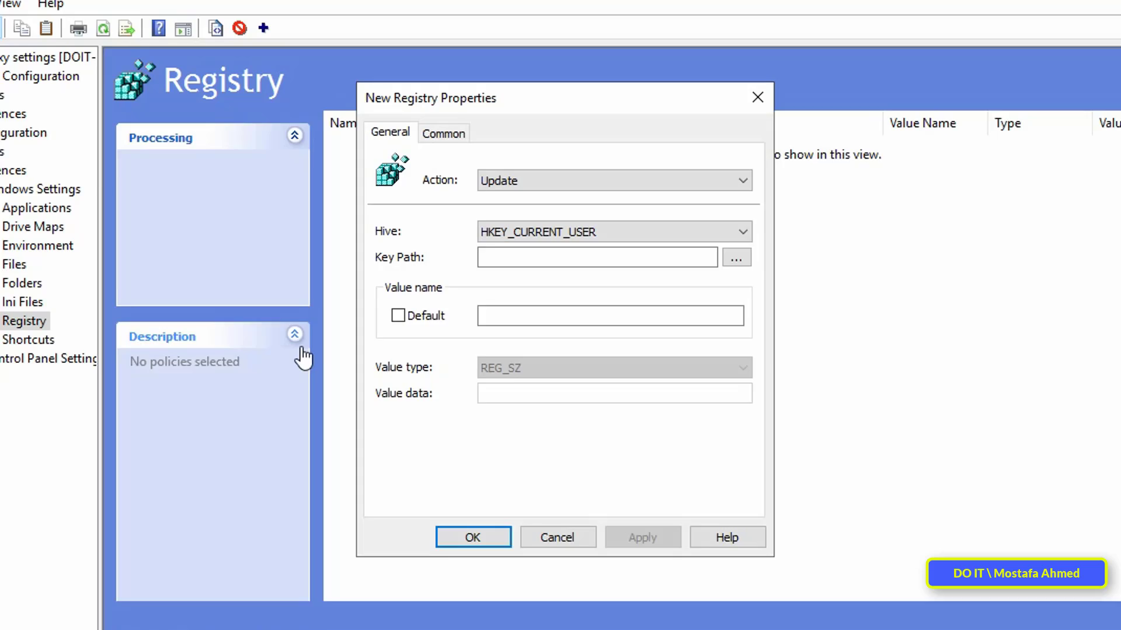
{"action": "left_click", "coordinate": [509, 182]}
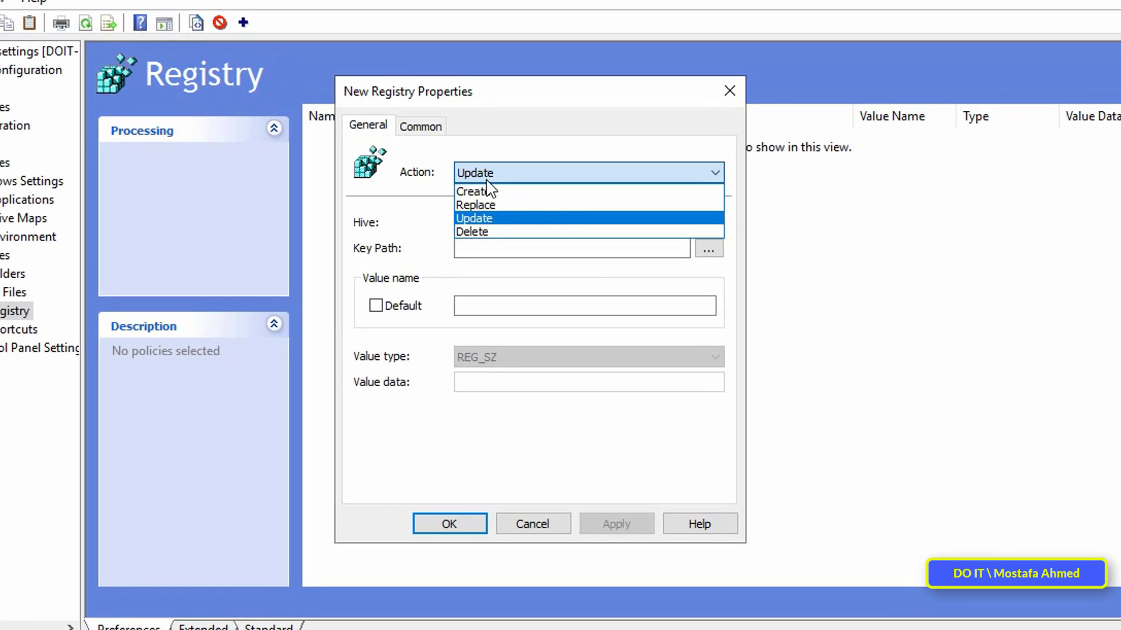
{"action": "left_click", "coordinate": [481, 217]}
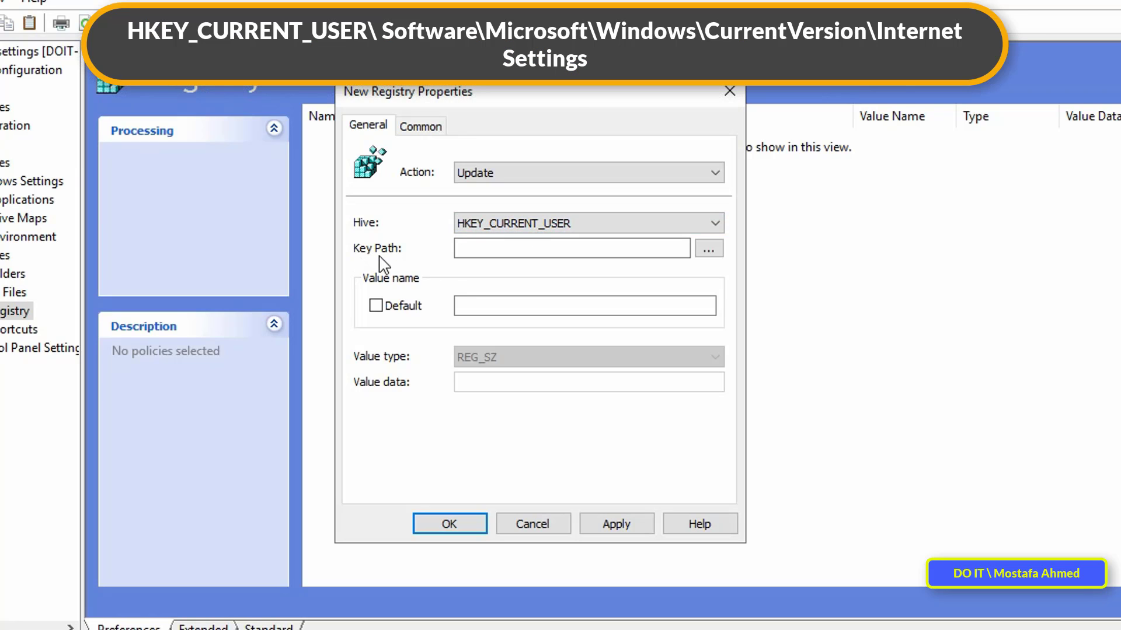
- Browse the key path from HKEY_CURRENT_USER down through Software to the Microsoft key
{"action": "left_click", "coordinate": [709, 250]}
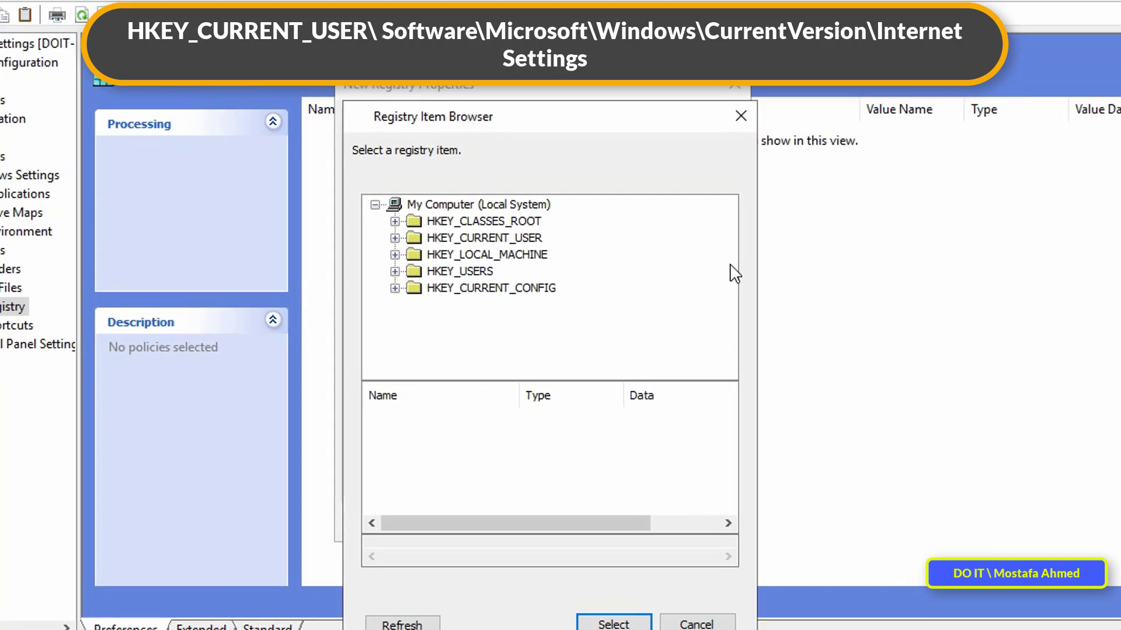
{"action": "left_click", "coordinate": [529, 240]}
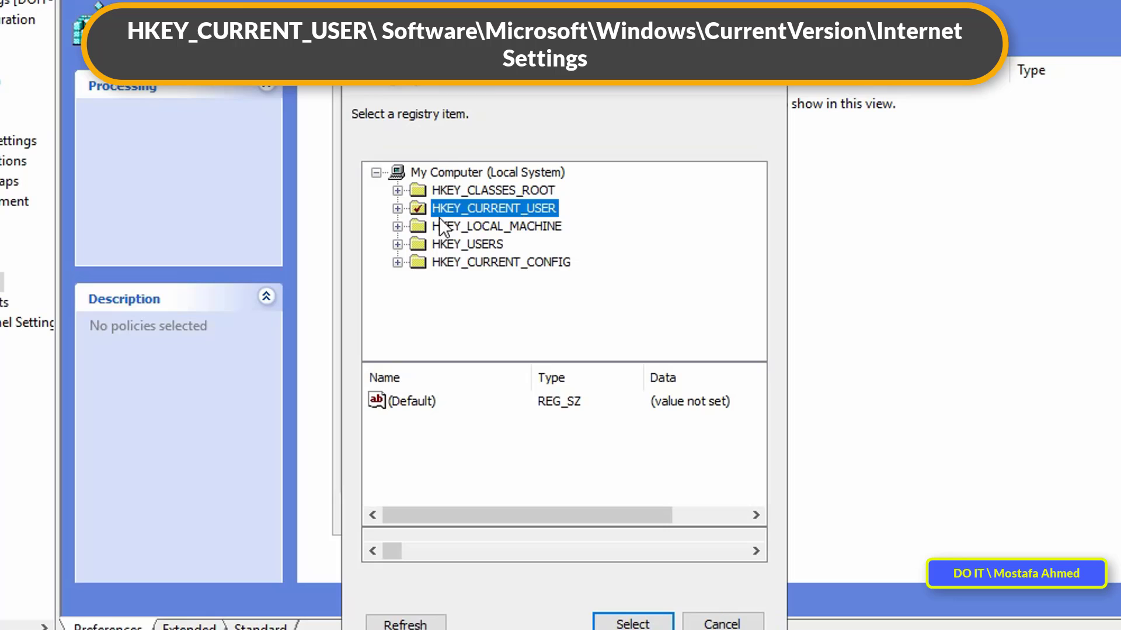
{"action": "left_click", "coordinate": [397, 208]}
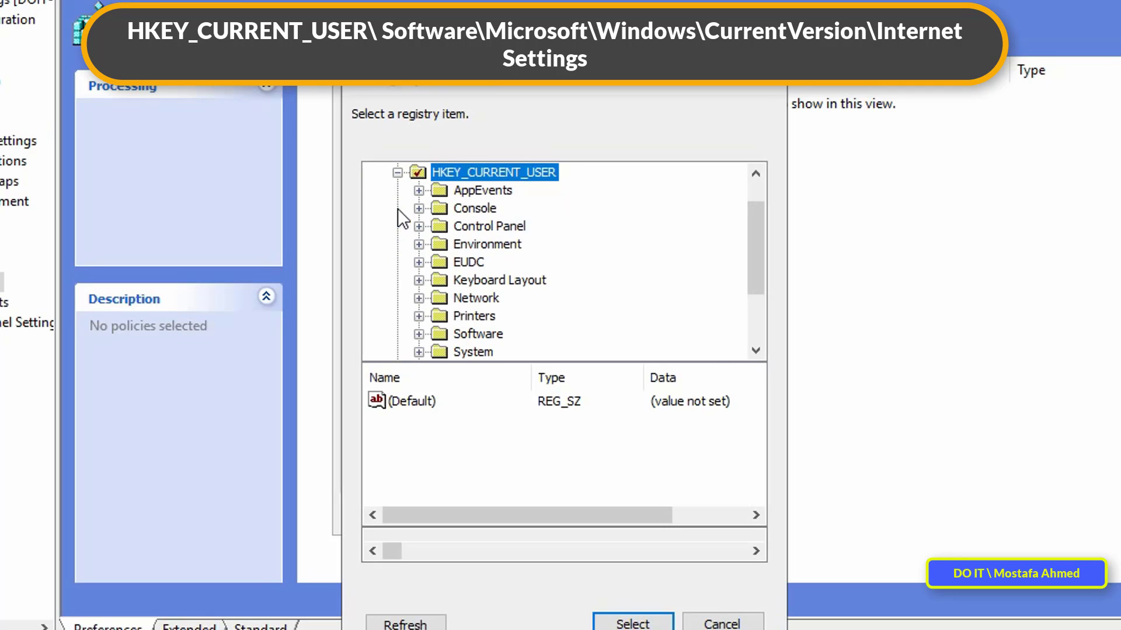
{"action": "left_click", "coordinate": [759, 351]}
{"action": "left_click", "coordinate": [758, 351]}
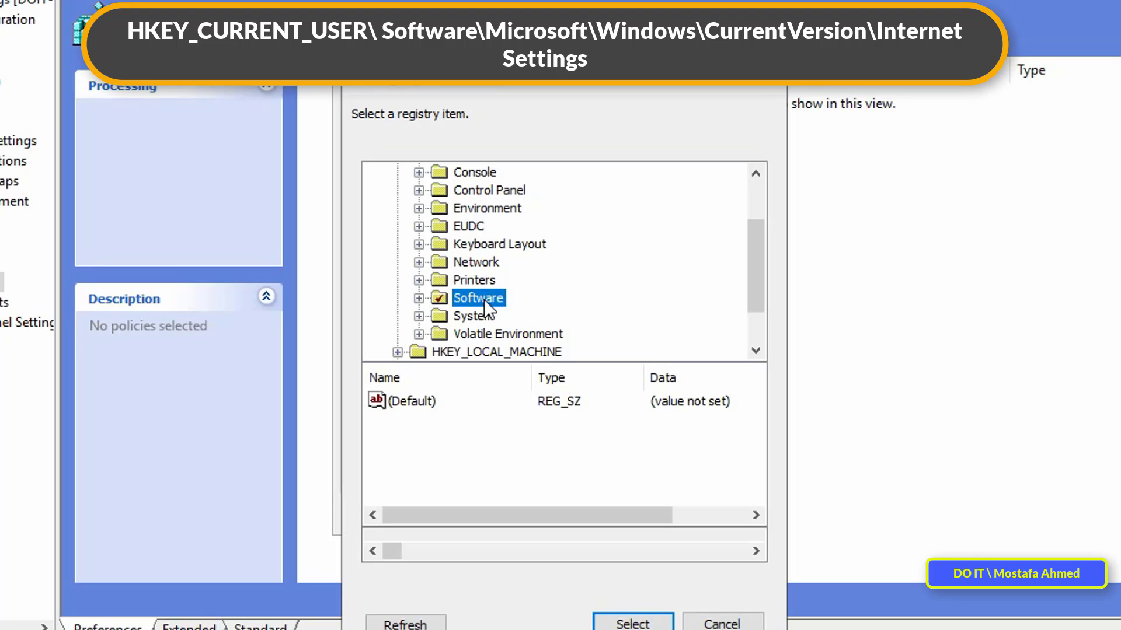
{"action": "left_click", "coordinate": [419, 299]}
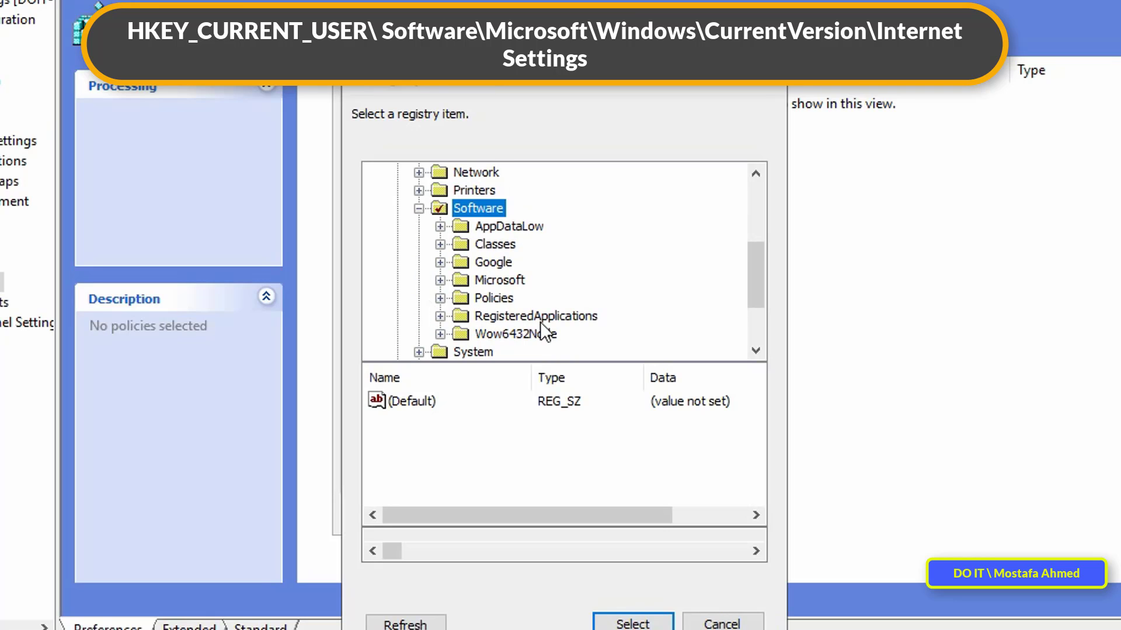
{"action": "left_click", "coordinate": [501, 280]}
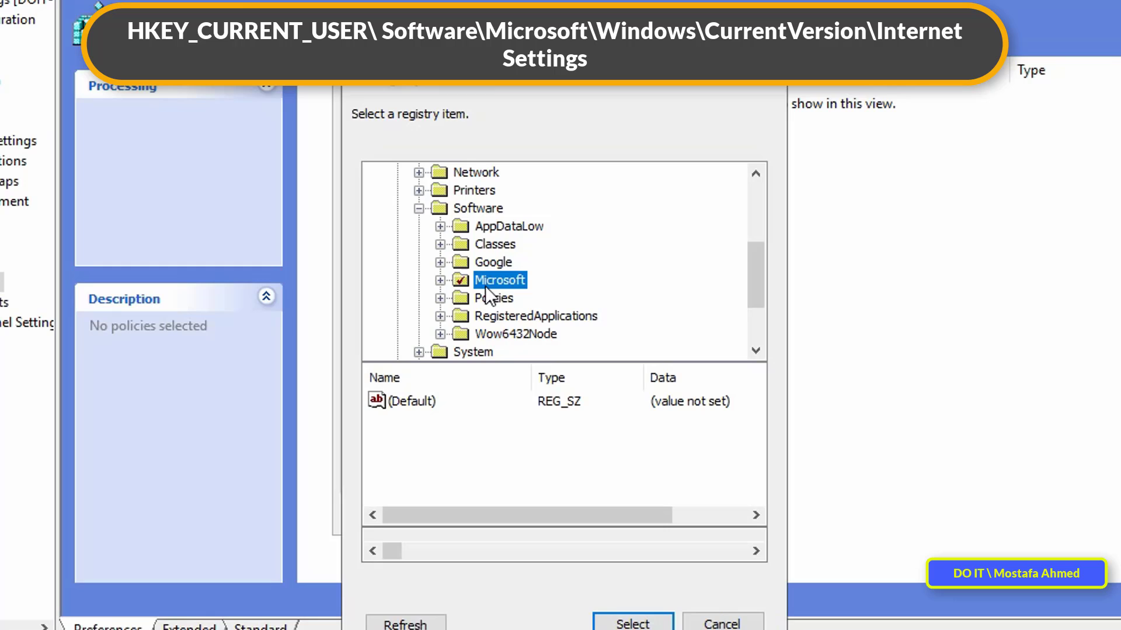
{"action": "double_click", "coordinate": [454, 281]}
- Select Windows\CurrentVersion\Internet Settings as the item's key path
{"action": "left_click", "coordinate": [755, 351]}
{"action": "left_click", "coordinate": [755, 351]}
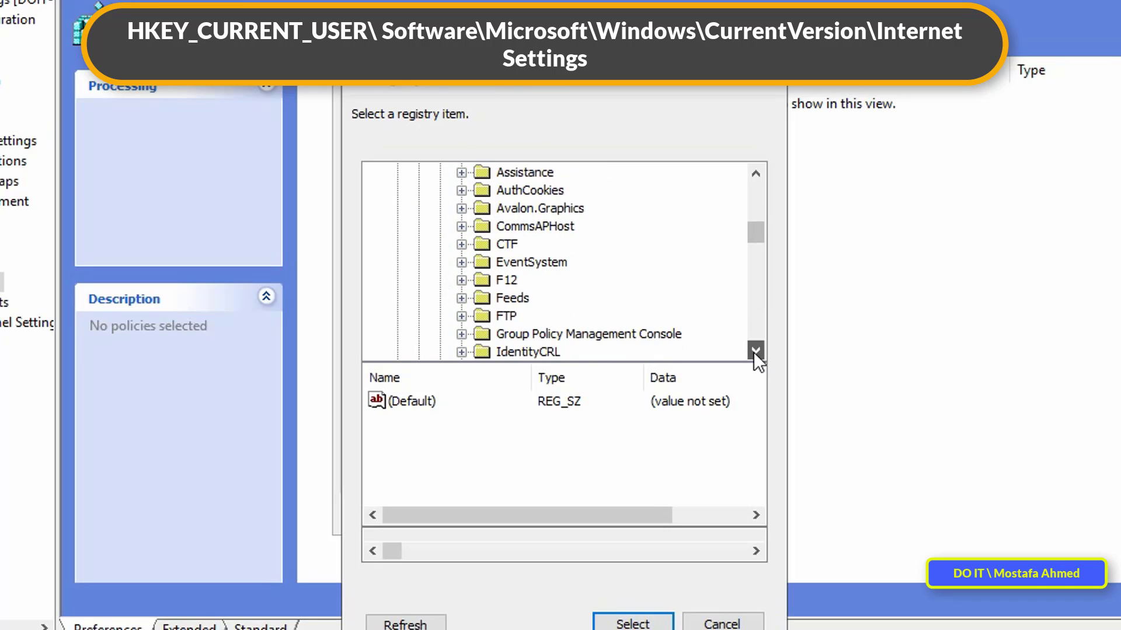
{"action": "left_click", "coordinate": [754, 350]}
{"action": "left_click_drag", "start_coordinate": [754, 351], "coordinate": [754, 352]}
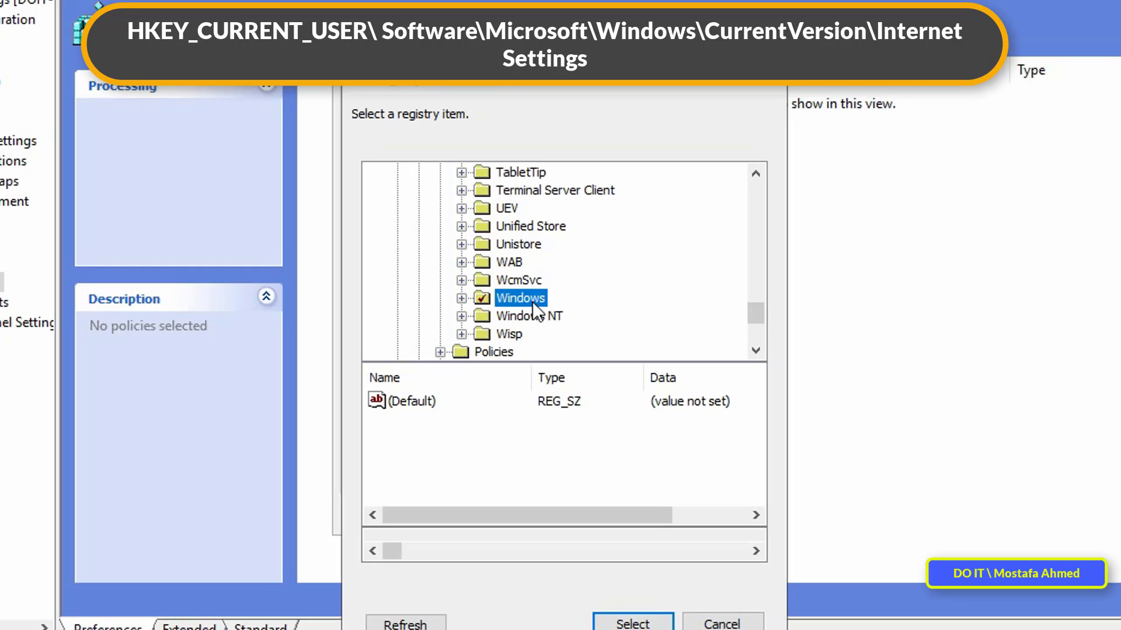
{"action": "left_click", "coordinate": [461, 298]}
{"action": "left_click", "coordinate": [567, 247]}
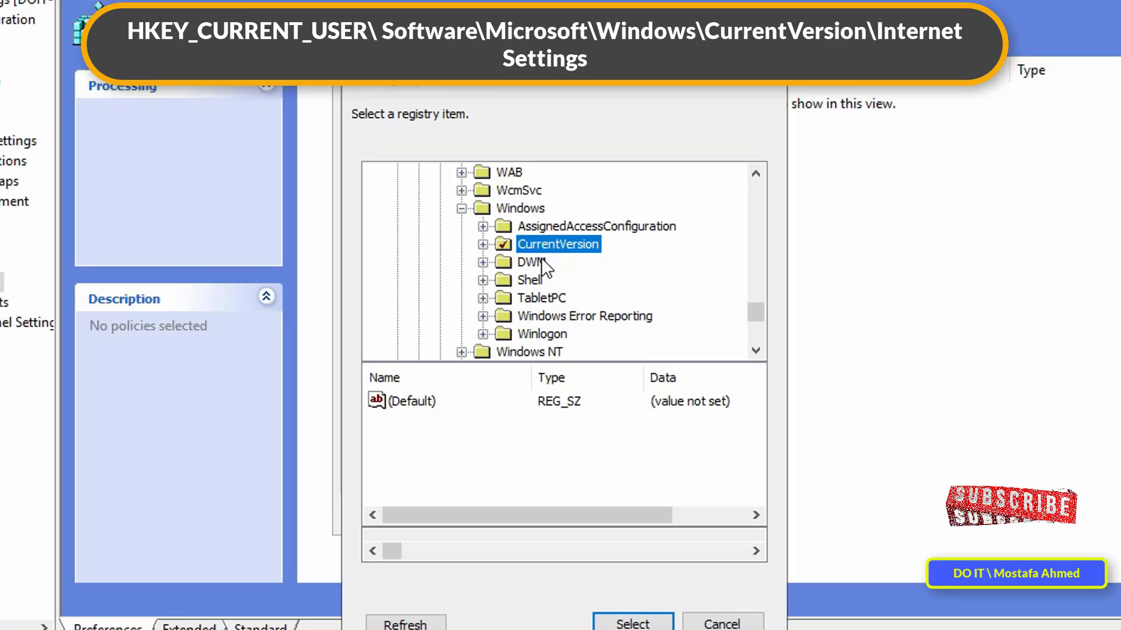
{"action": "left_click", "coordinate": [483, 244]}
{"action": "left_click", "coordinate": [757, 350]}
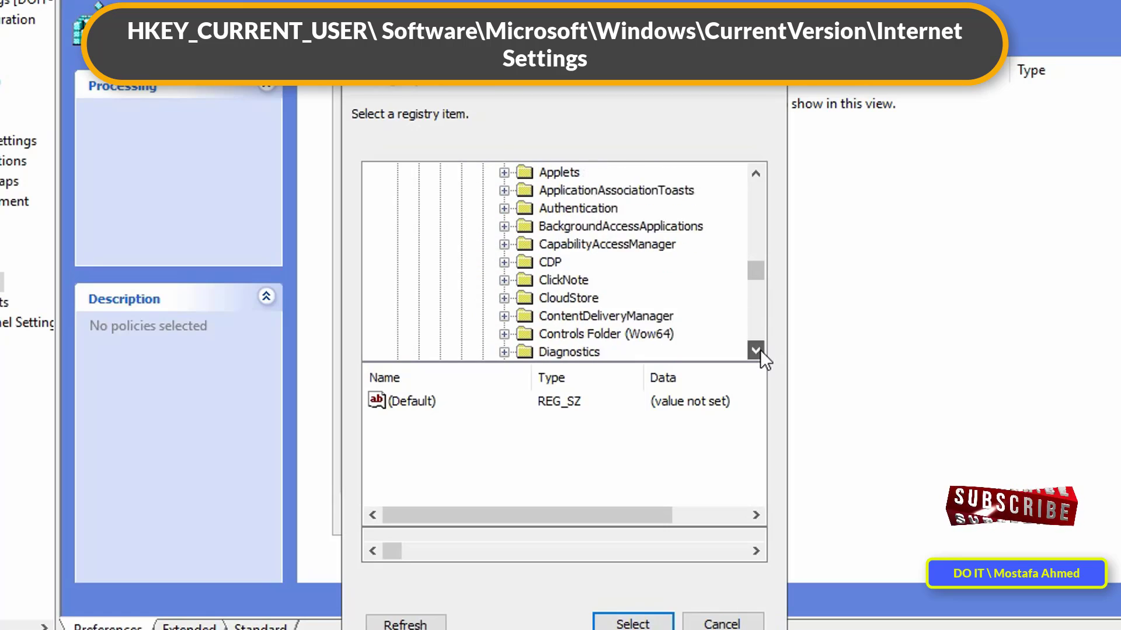
{"action": "left_click", "coordinate": [618, 264]}
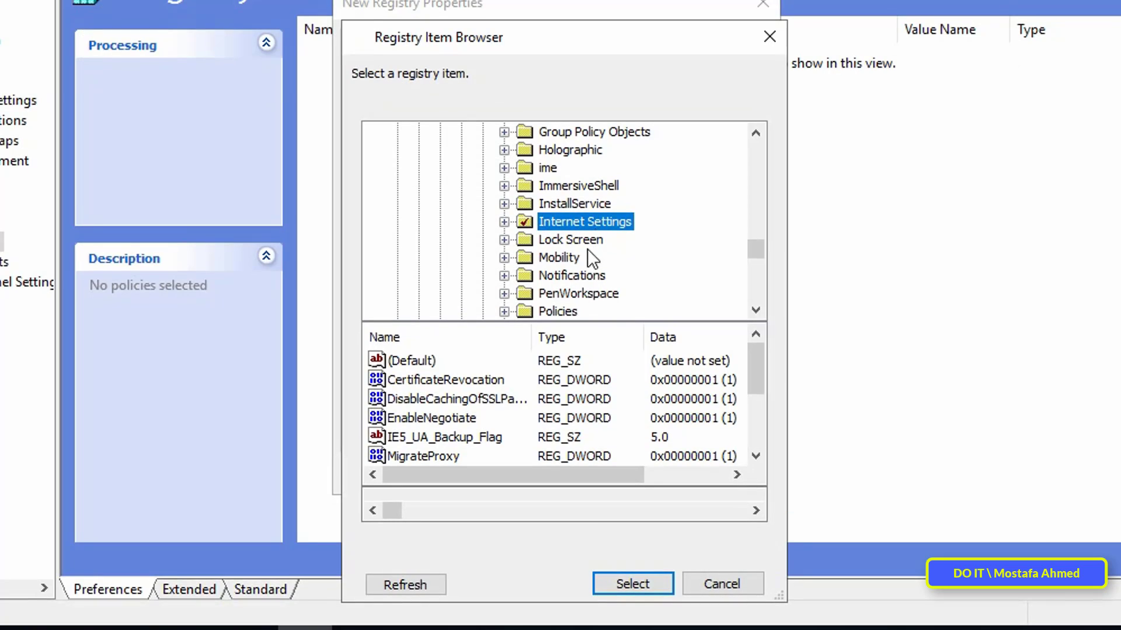
{"action": "left_click", "coordinate": [644, 588]}
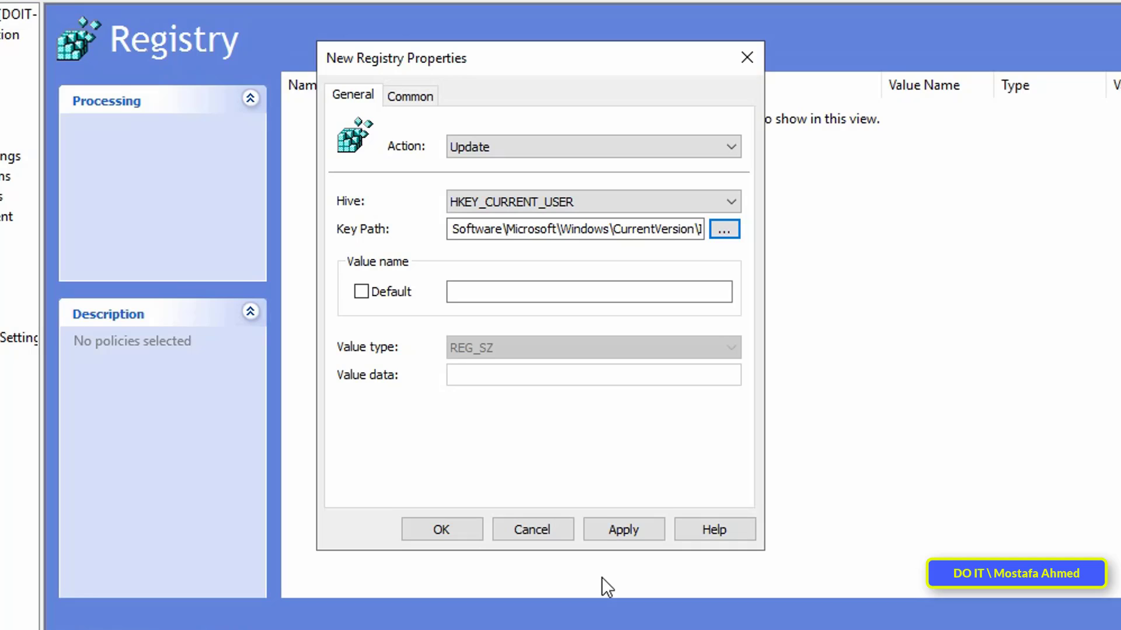
- Define value ProxyEnable as REG_DWORD with hexadecimal data 00000001, and apply it
{"action": "left_click", "coordinate": [467, 292]}
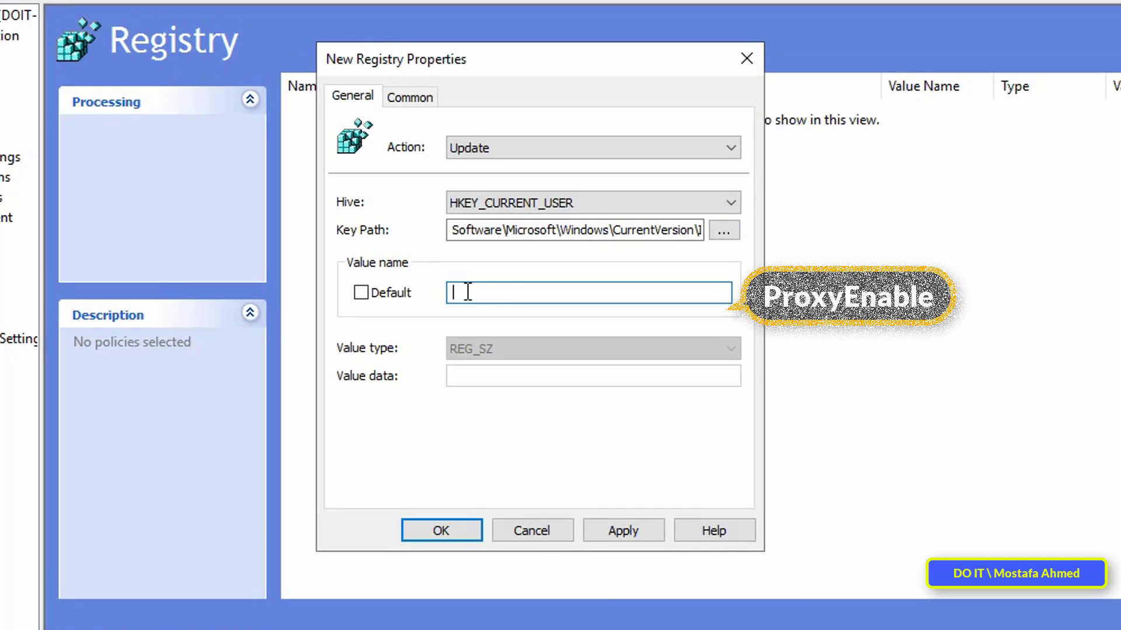
{"action": "type", "text": "ProxyEnable"}
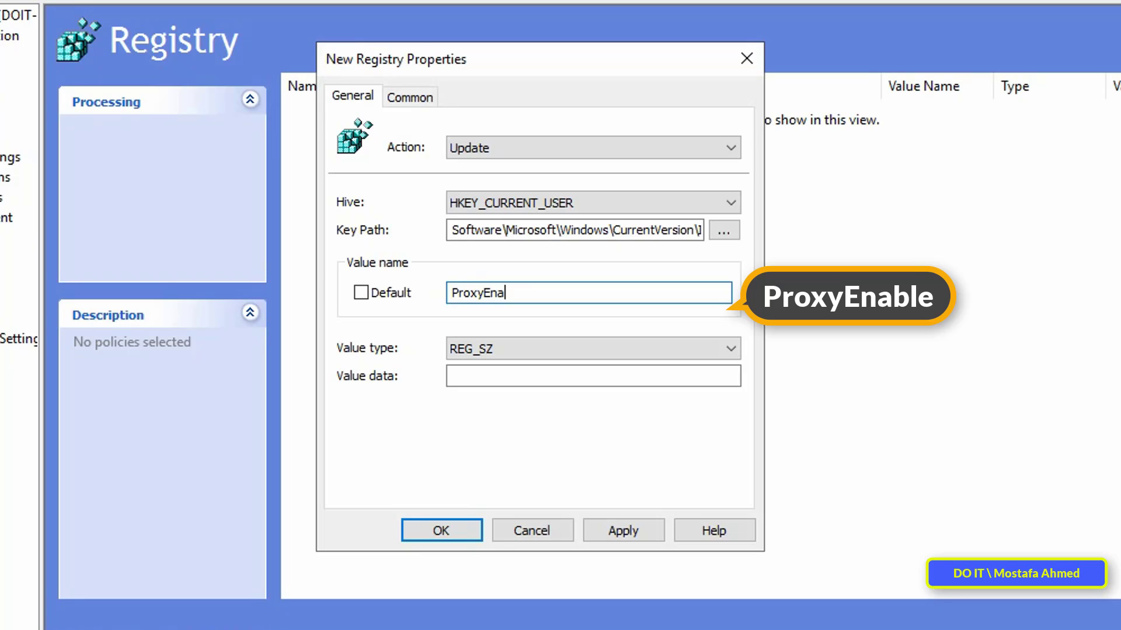
{"action": "double_click", "coordinate": [459, 293]}
{"action": "left_click", "coordinate": [461, 292]}
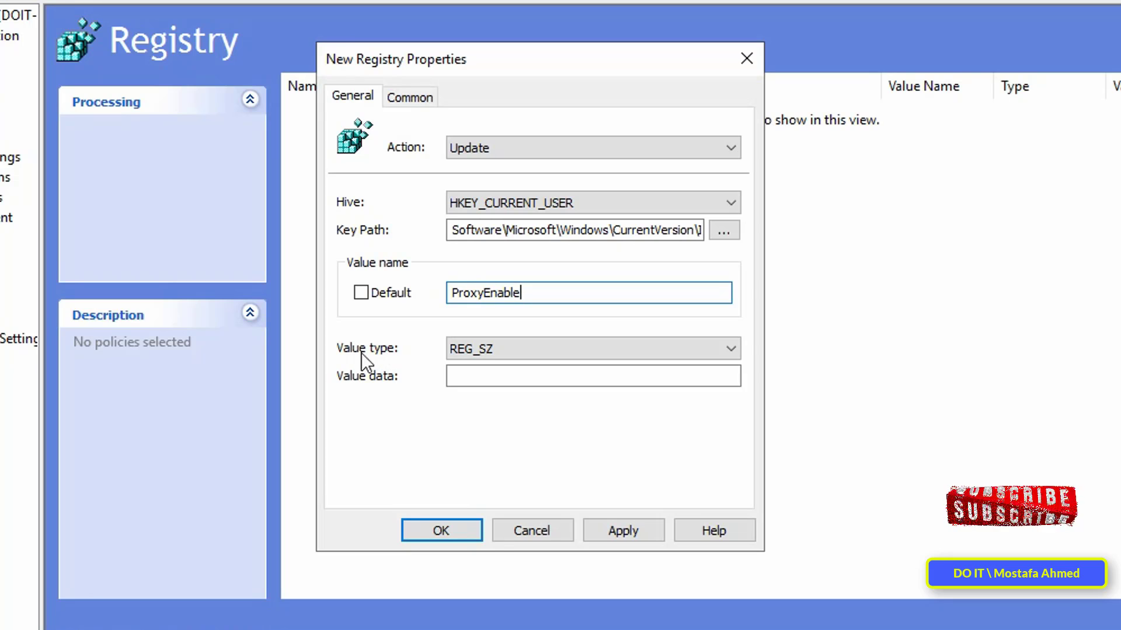
{"action": "left_click", "coordinate": [730, 346]}
{"action": "left_click", "coordinate": [710, 383]}
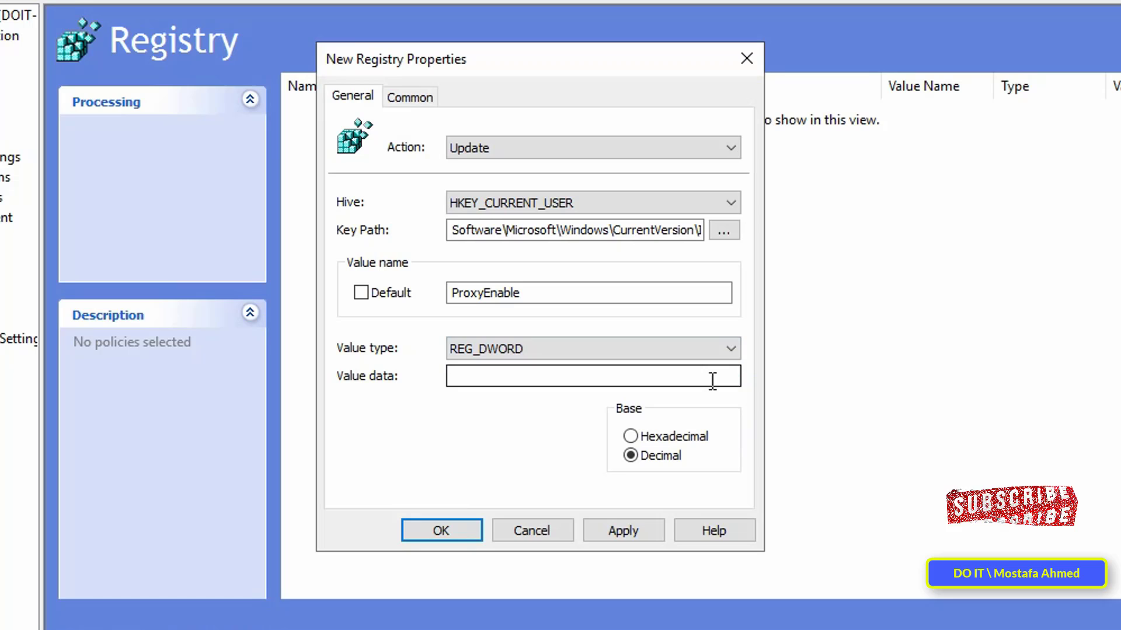
{"action": "key", "text": "Tab"}
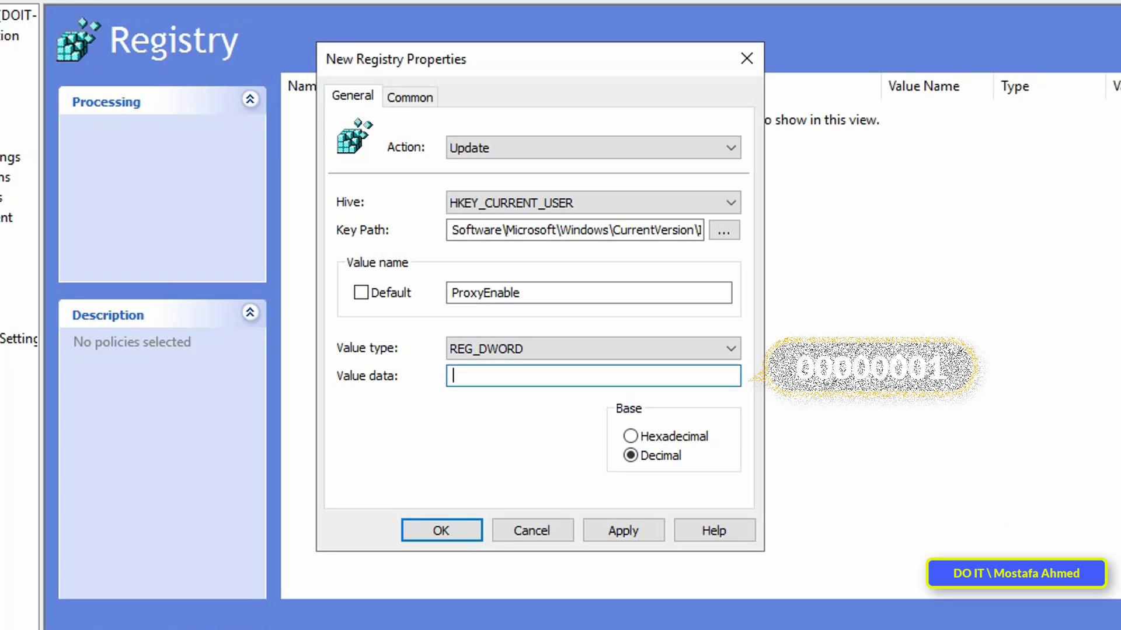
{"action": "type", "text": "00000001"}
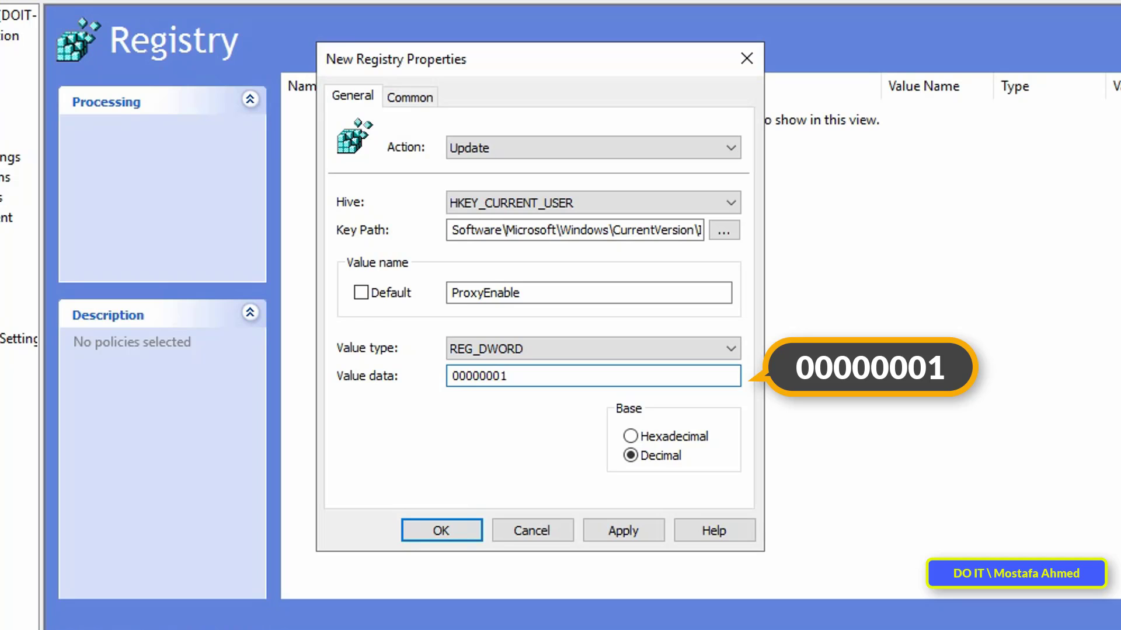
{"action": "left_click", "coordinate": [646, 435]}
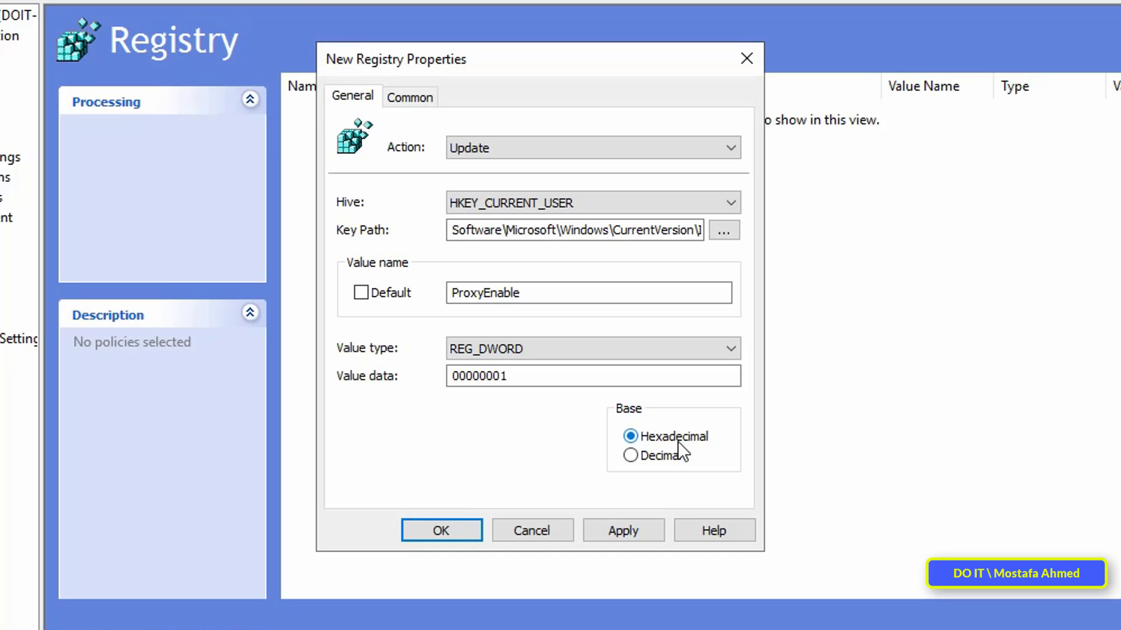
{"action": "left_click", "coordinate": [645, 530]}
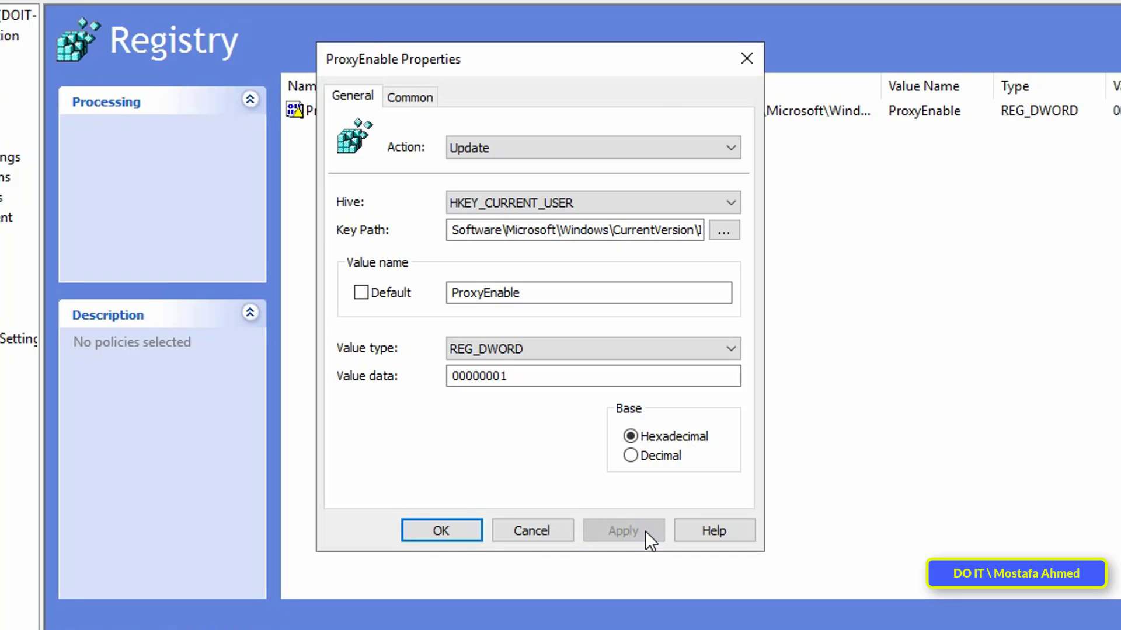
{"action": "left_click", "coordinate": [464, 534]}
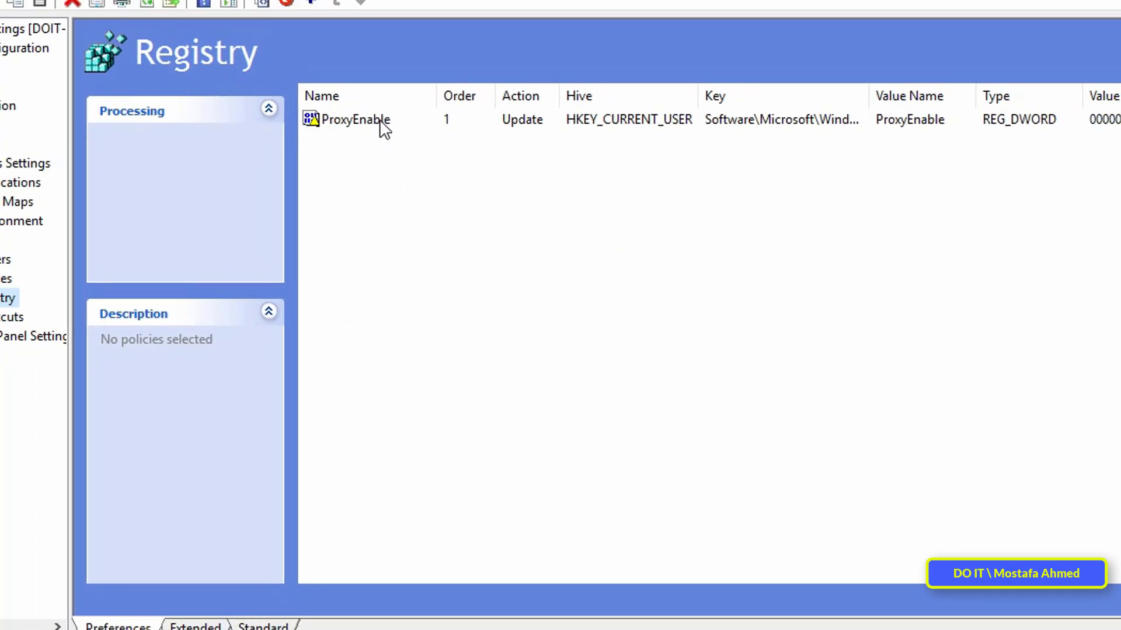
- Start another Registry Item with key path Software\Microsoft\Windows\CurrentVersion\Internet Settings
{"action": "left_click", "coordinate": [371, 112]}
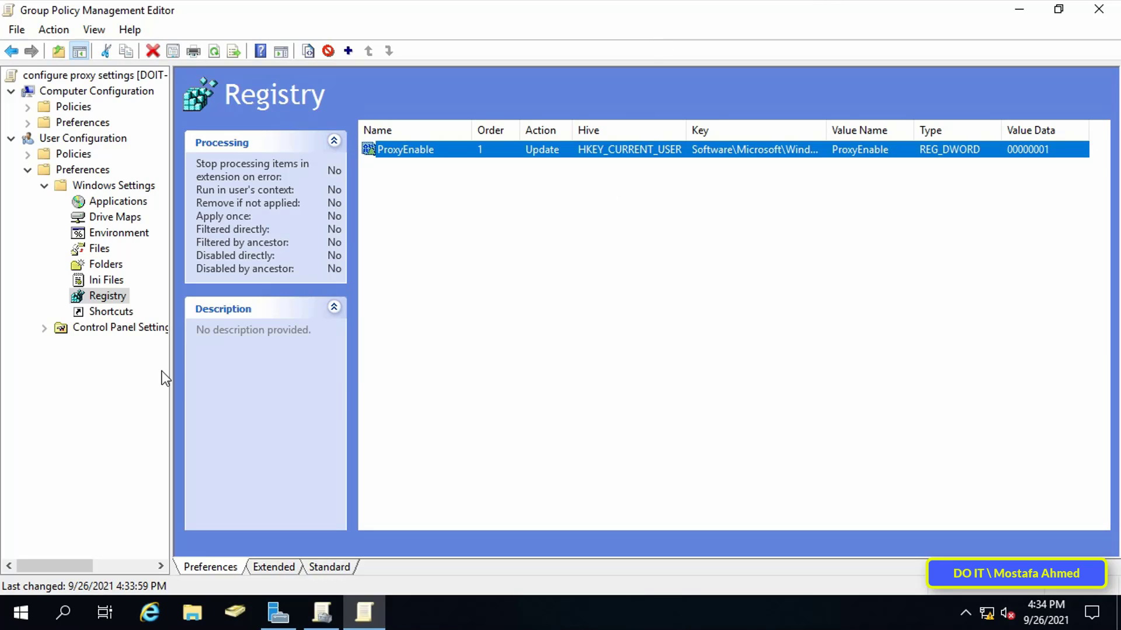
{"action": "right_click", "coordinate": [107, 298]}
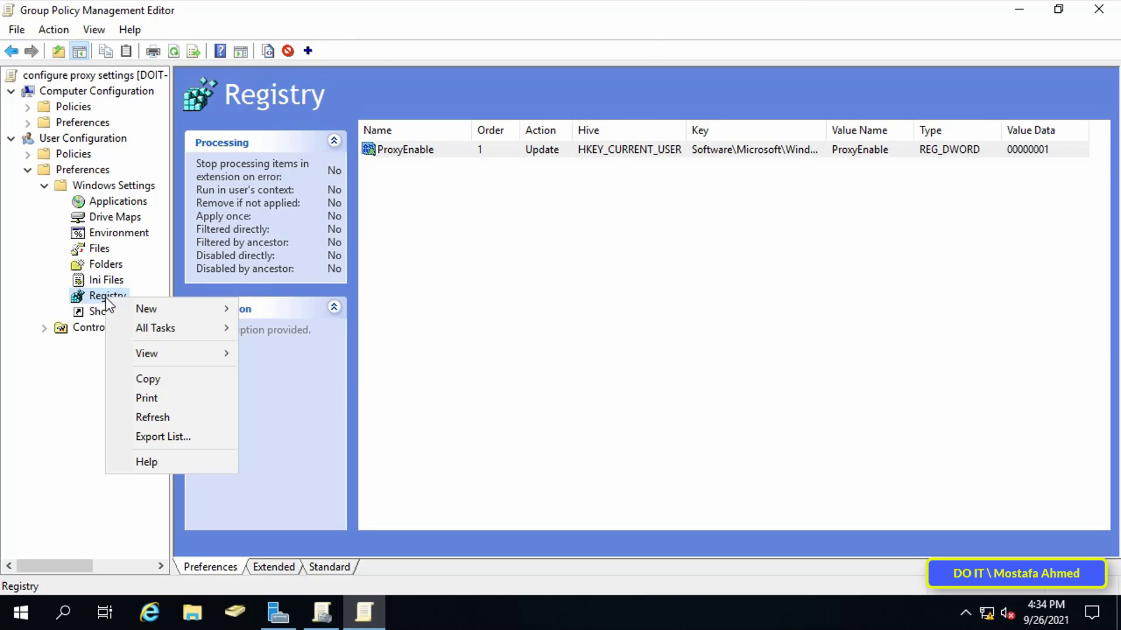
{"action": "mouse_move", "coordinate": [133, 309]}
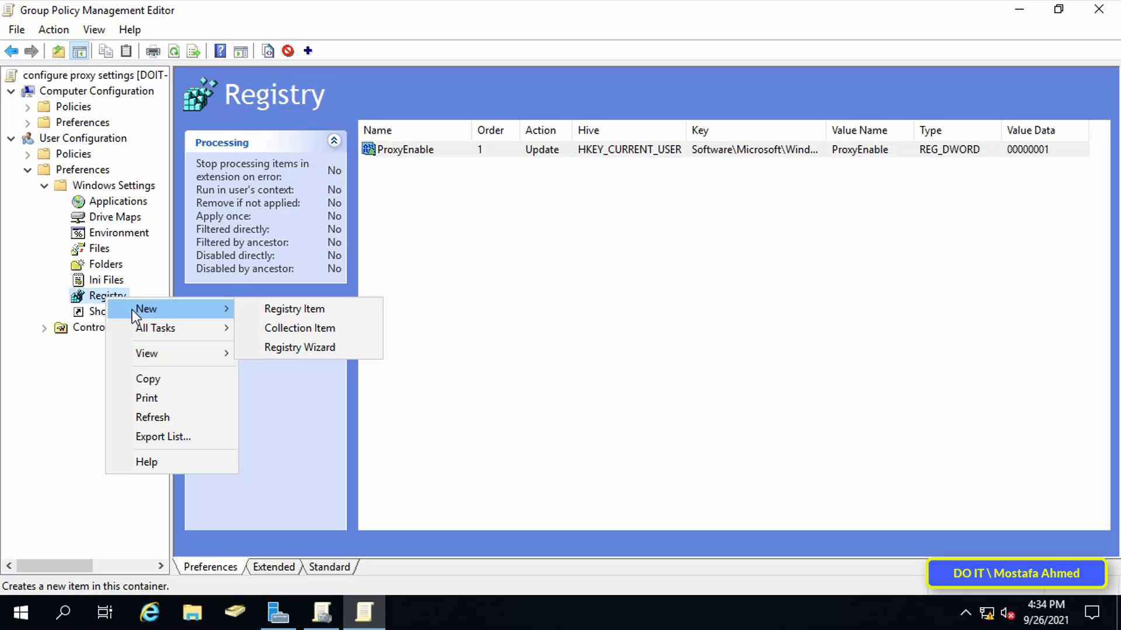
{"action": "left_click", "coordinate": [355, 311]}
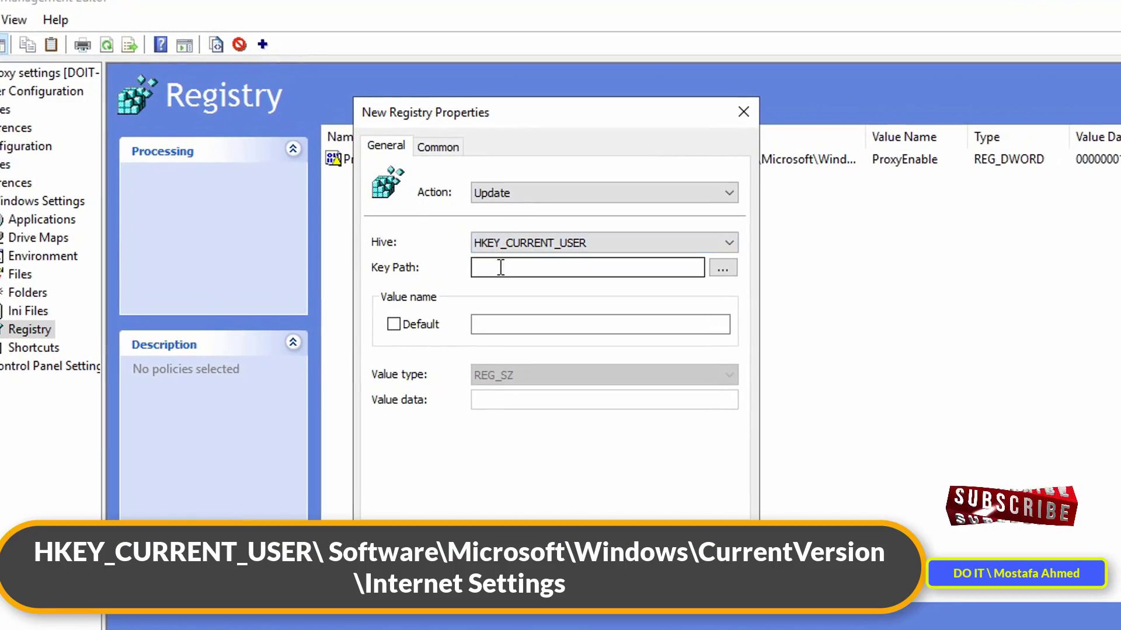
{"action": "left_click", "coordinate": [722, 268]}
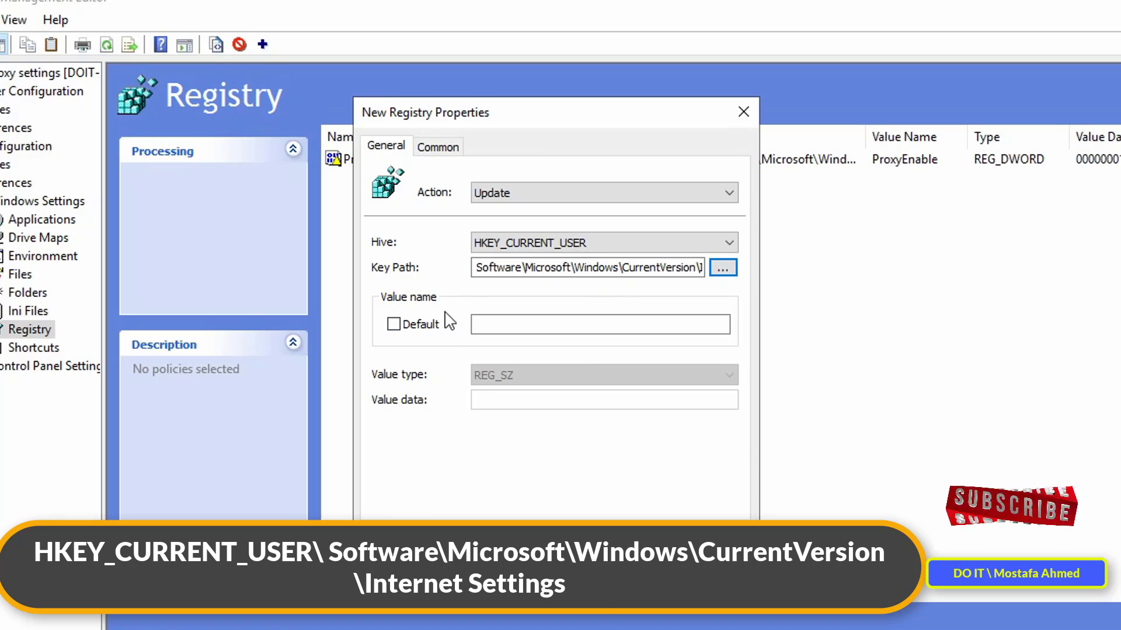
- Enter ProxyServer as the registry value name, fixing the mistyped letter
{"action": "left_click", "coordinate": [483, 325]}
{"action": "left_click", "coordinate": [484, 325]}
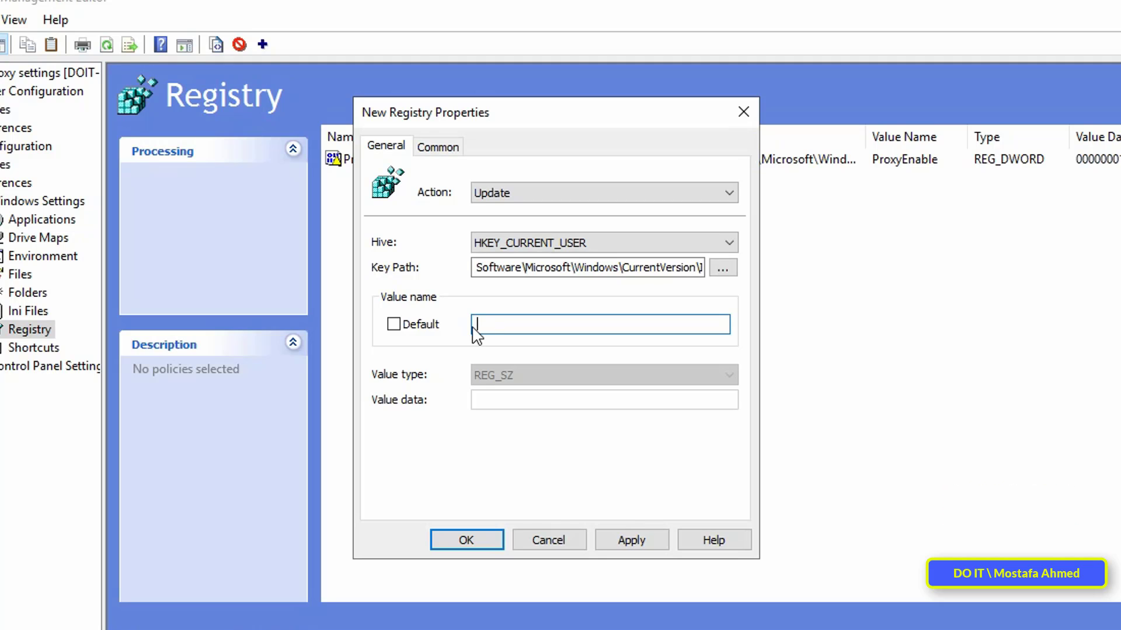
{"action": "type", "text": "P"}
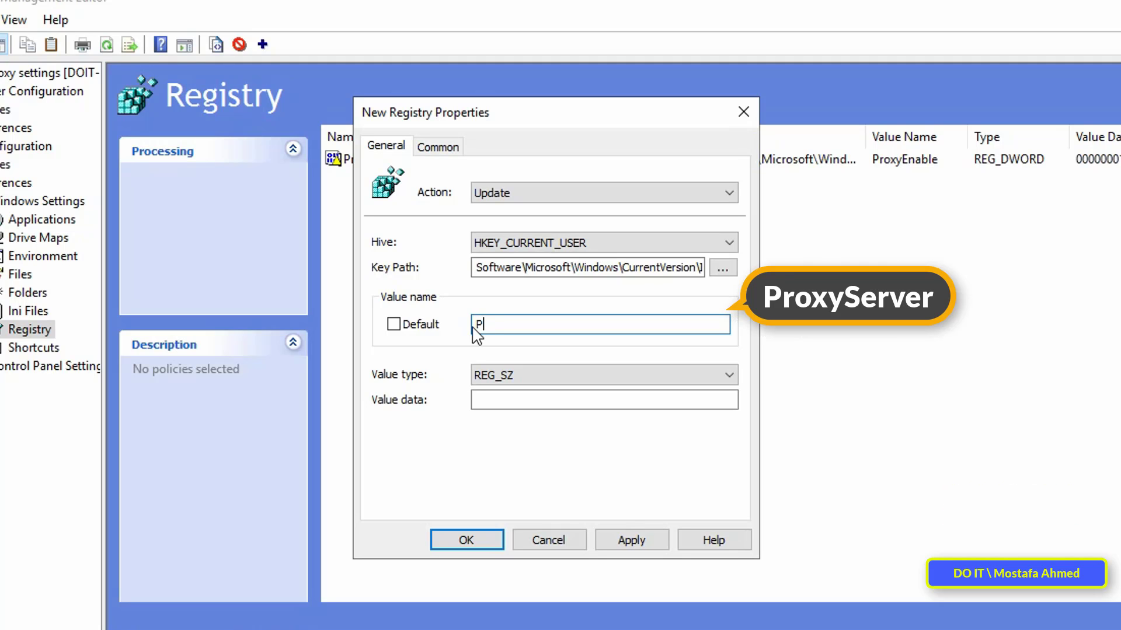
{"action": "type", "text": "roxyDerver"}
{"action": "key", "text": "Left"}
{"action": "key", "text": "Left"}
{"action": "key", "text": "Left"}
{"action": "key", "text": "Left"}
{"action": "key", "text": "Left"}
{"action": "key", "text": "BackSpace"}
{"action": "type", "text": "S"}
{"action": "left_click", "coordinate": [482, 323]}
{"action": "key", "text": "shift+Home"}
{"action": "left_click_drag", "start_coordinate": [513, 325], "coordinate": [506, 325]}
{"action": "left_click", "coordinate": [555, 324]}
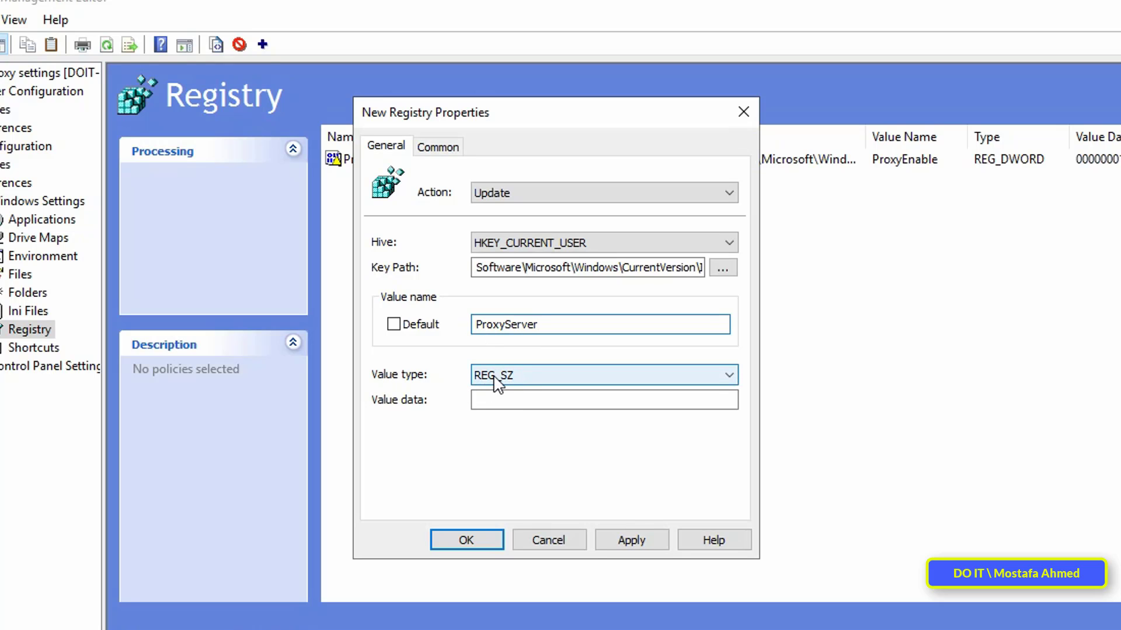
- Set the value data to 192.168.1.50:8080 and save the ProxyServer item
{"action": "left_click", "coordinate": [585, 400]}
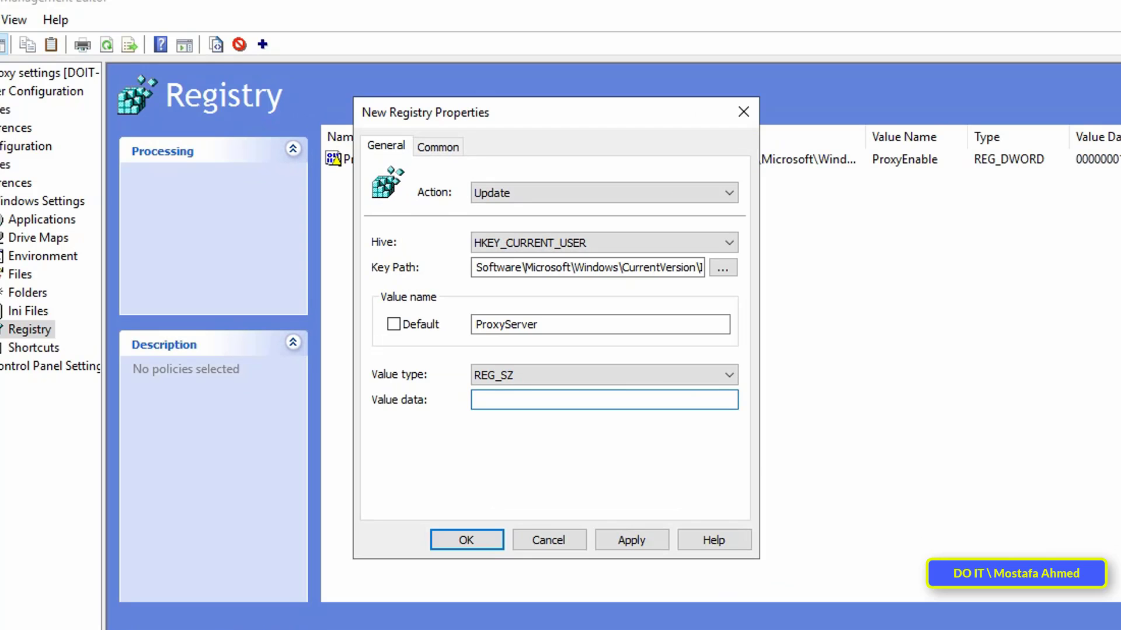
{"action": "type", "text": "192.168.1.50:"}
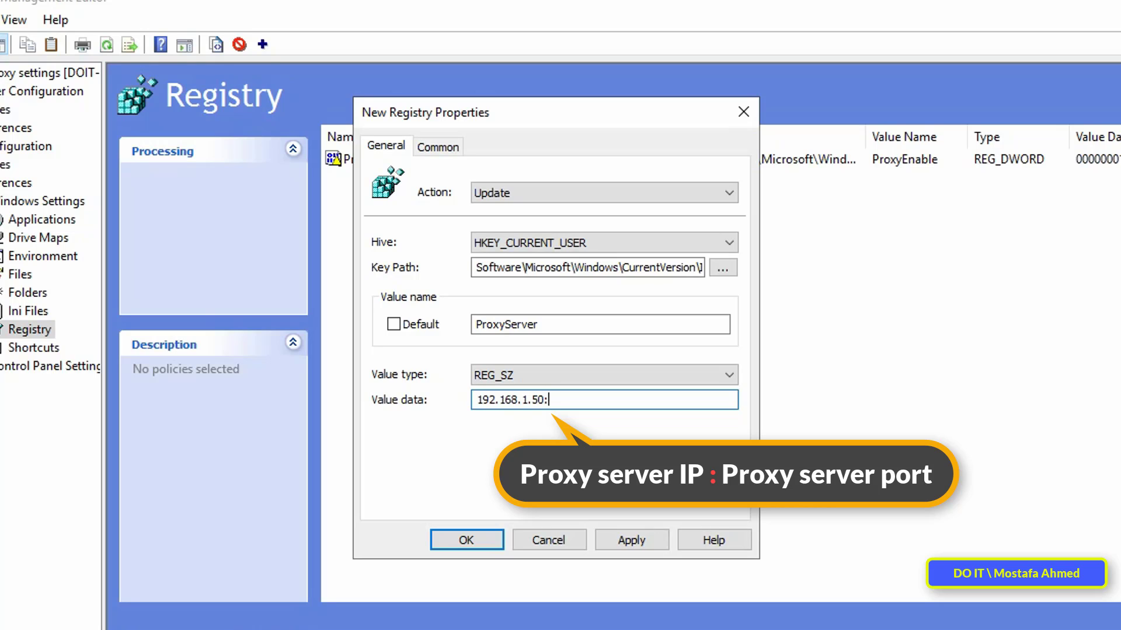
{"action": "type", "text": "8080"}
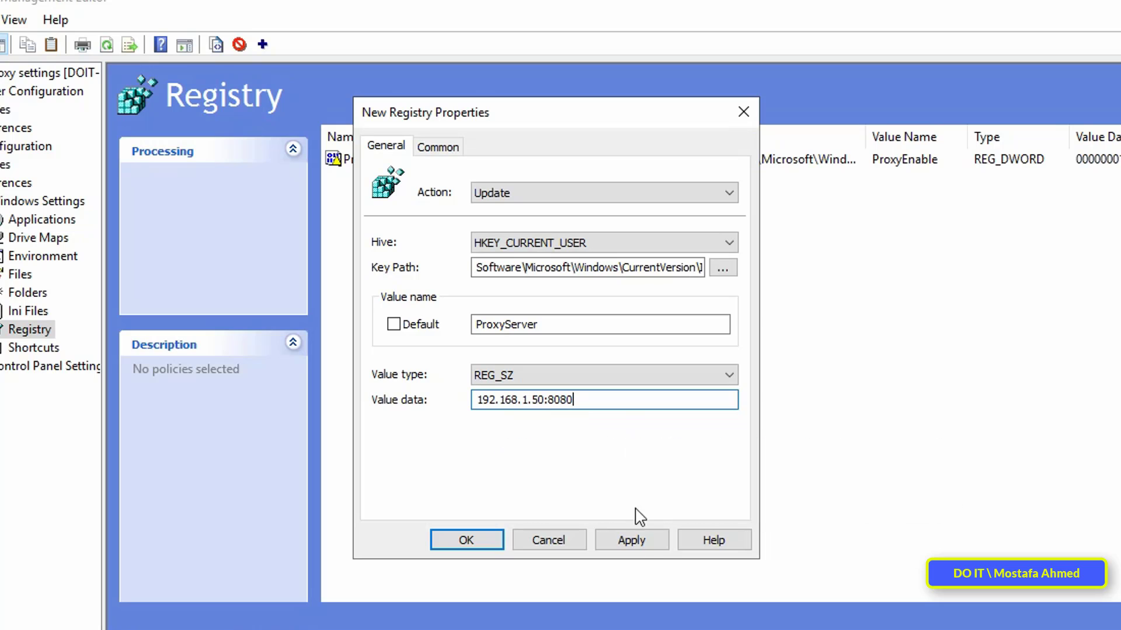
{"action": "left_click", "coordinate": [637, 543]}
- Close the ProxyServer item dialog and check the item in the Registry list
{"action": "left_click", "coordinate": [467, 540]}
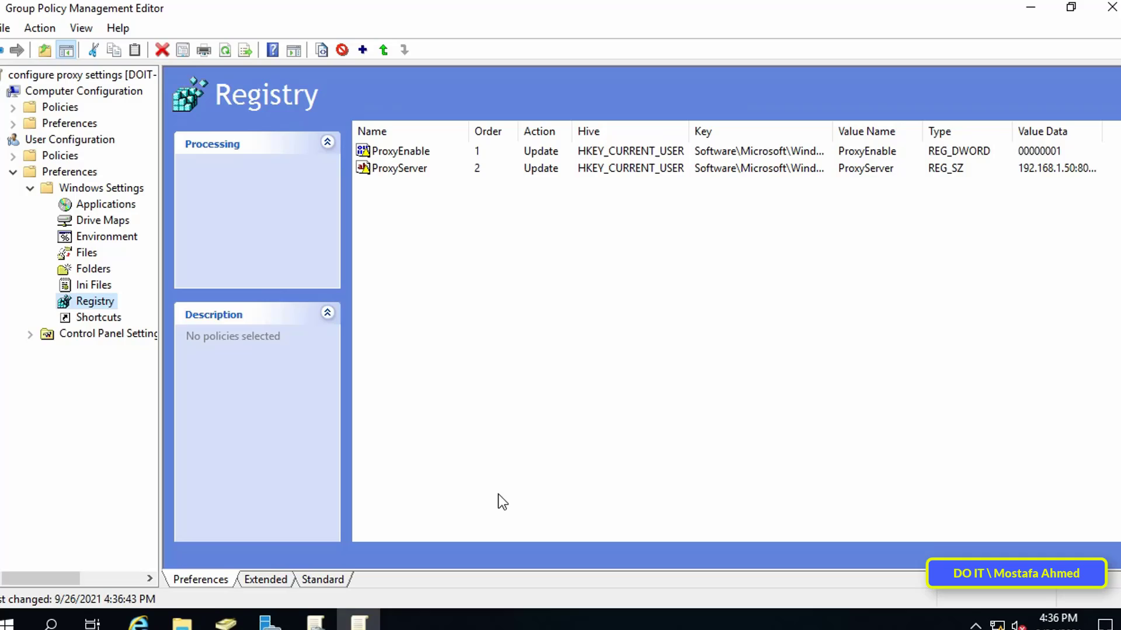
{"action": "left_click", "coordinate": [398, 171]}
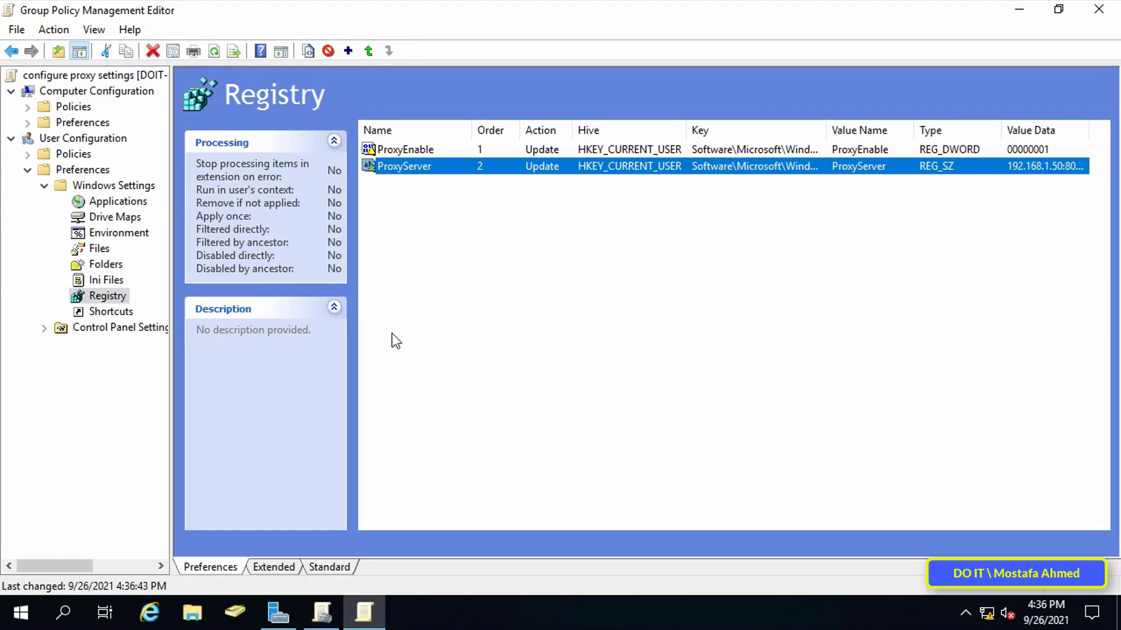
{"action": "left_click", "coordinate": [512, 223]}
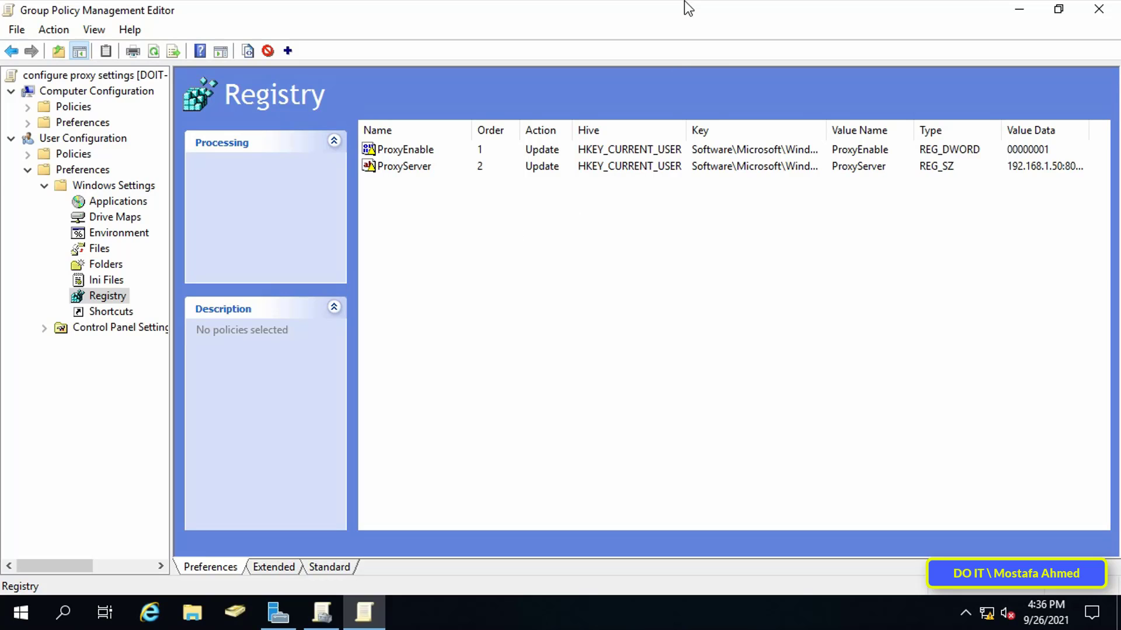
- Create a new HKEY_CURRENT_USER registry item pointing at the Internet Settings key
{"action": "right_click", "coordinate": [100, 296]}
{"action": "mouse_move", "coordinate": [132, 309]}
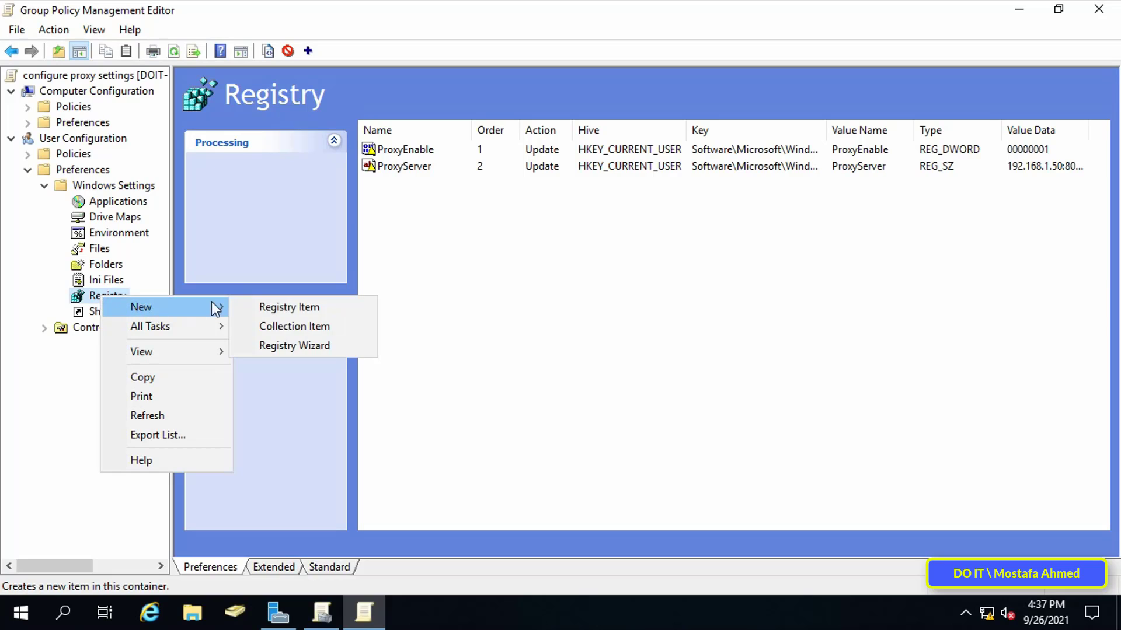
{"action": "left_click", "coordinate": [258, 307]}
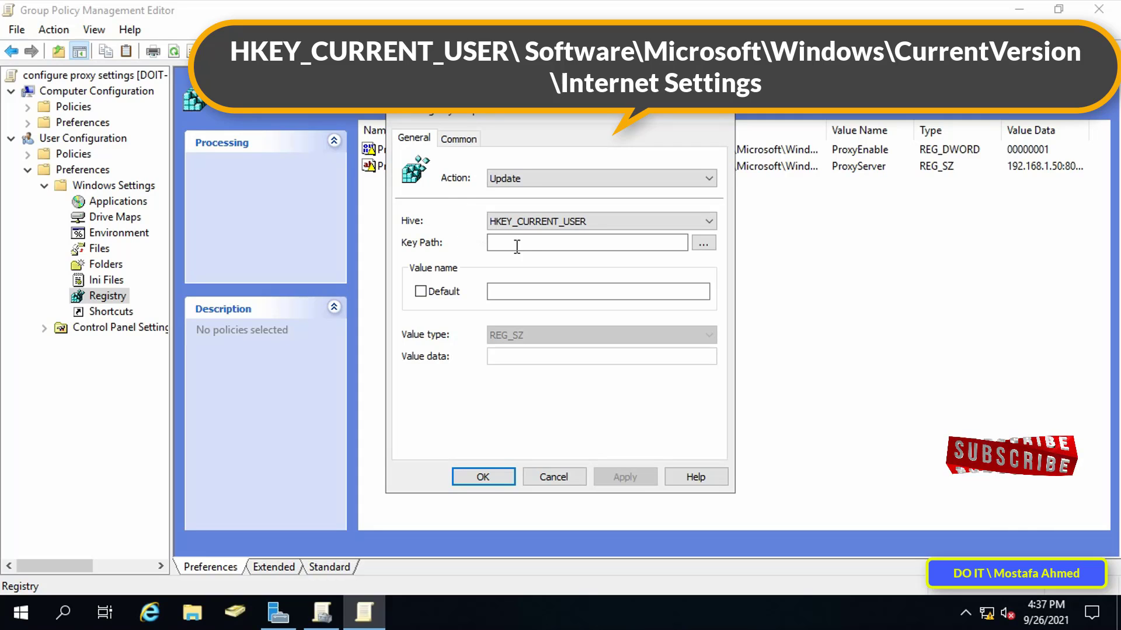
{"action": "left_click", "coordinate": [700, 244]}
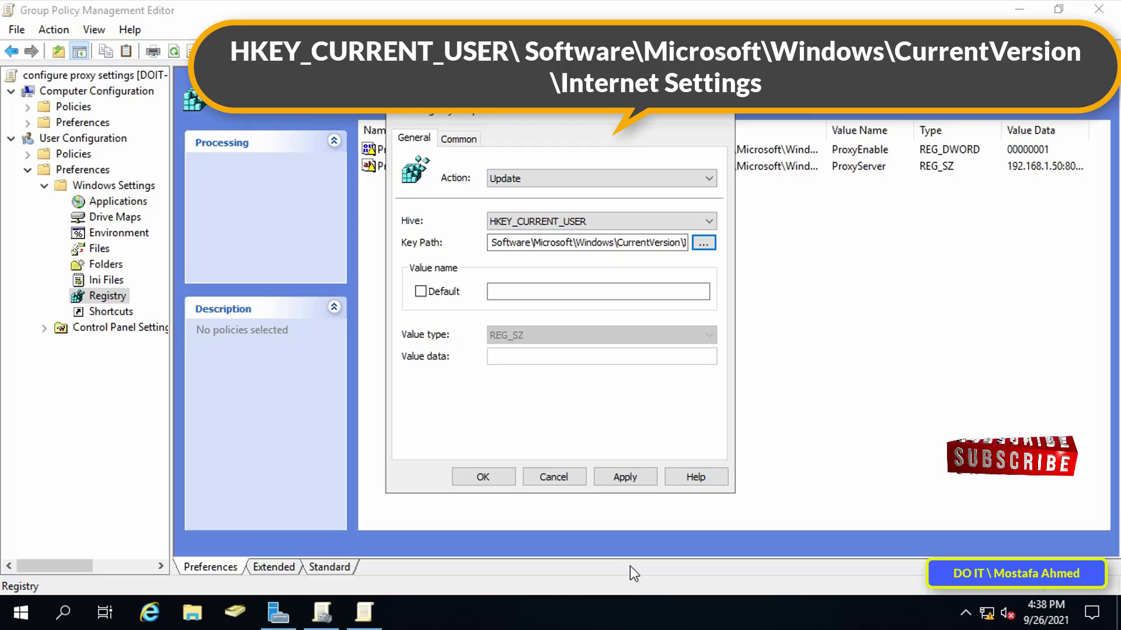
{"action": "left_click", "coordinate": [493, 290]}
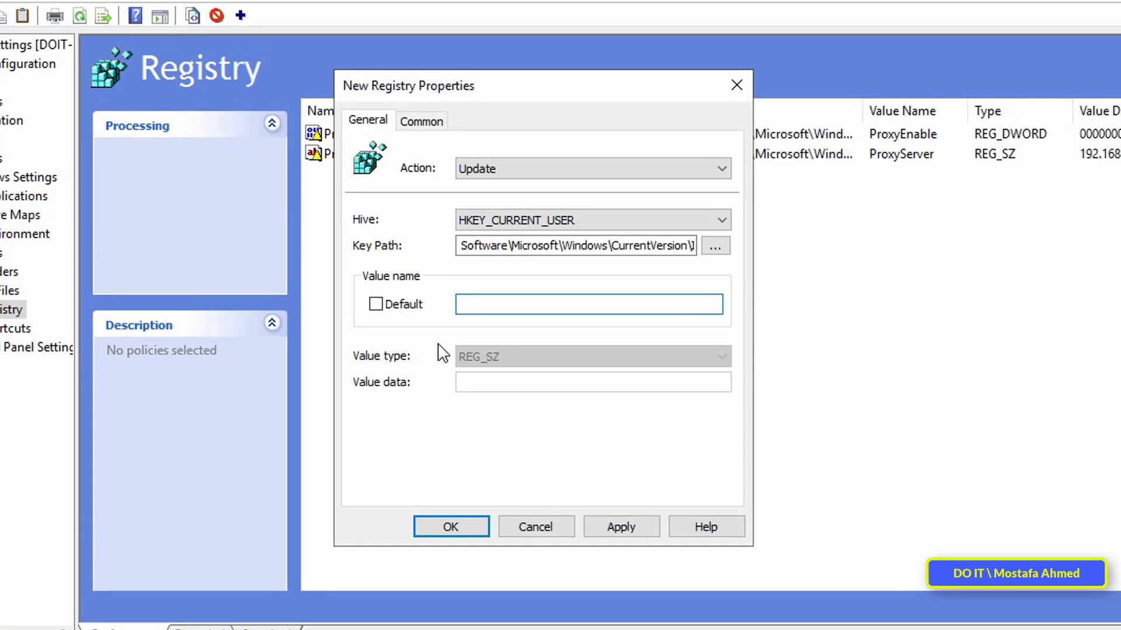
- Set value ProxyOverride with data 192.168.1.51;192.168.1.52;<local>, apply and confirm
{"action": "type", "text": "ProxyO"}
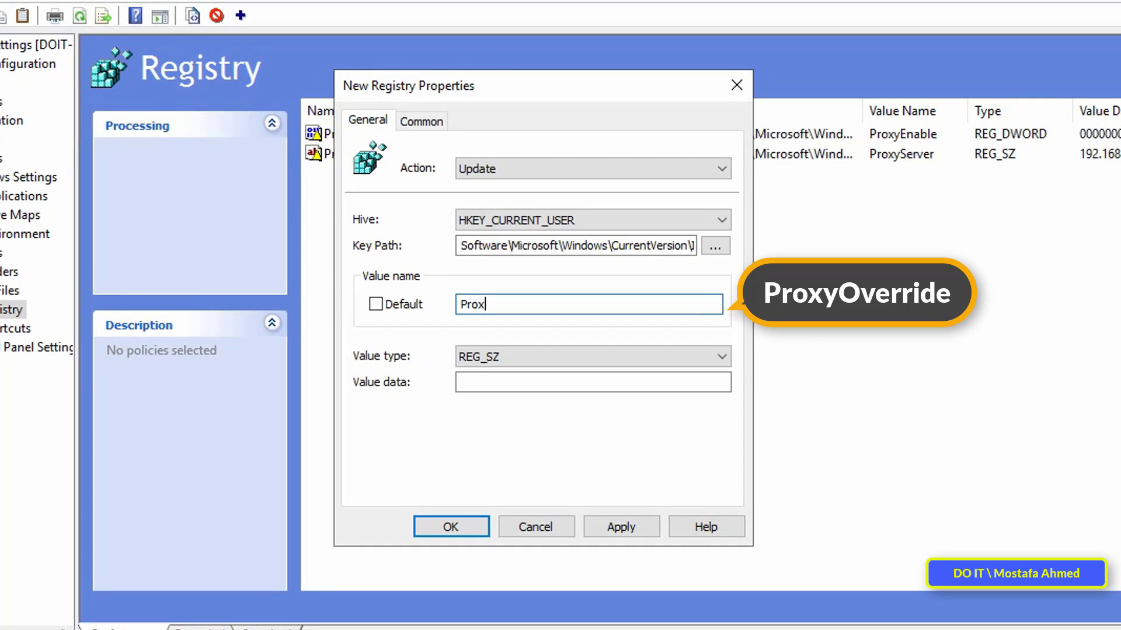
{"action": "type", "text": "verride"}
{"action": "left_click_drag", "start_coordinate": [461, 305], "coordinate": [490, 305]}
{"action": "left_click", "coordinate": [483, 383]}
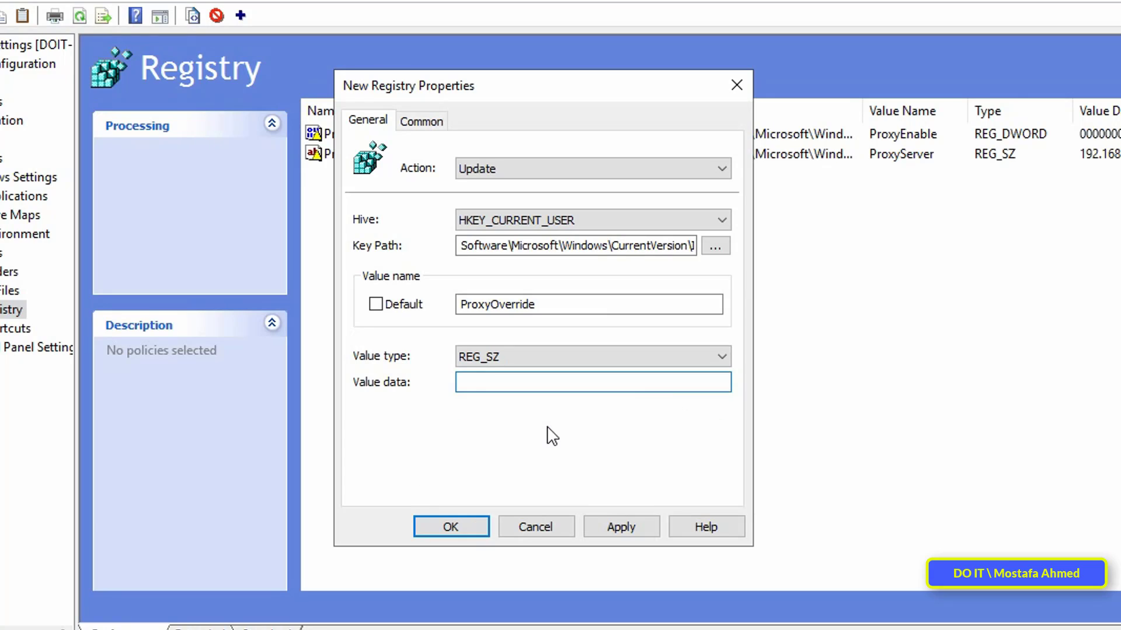
{"action": "type", "text": "<local>"}
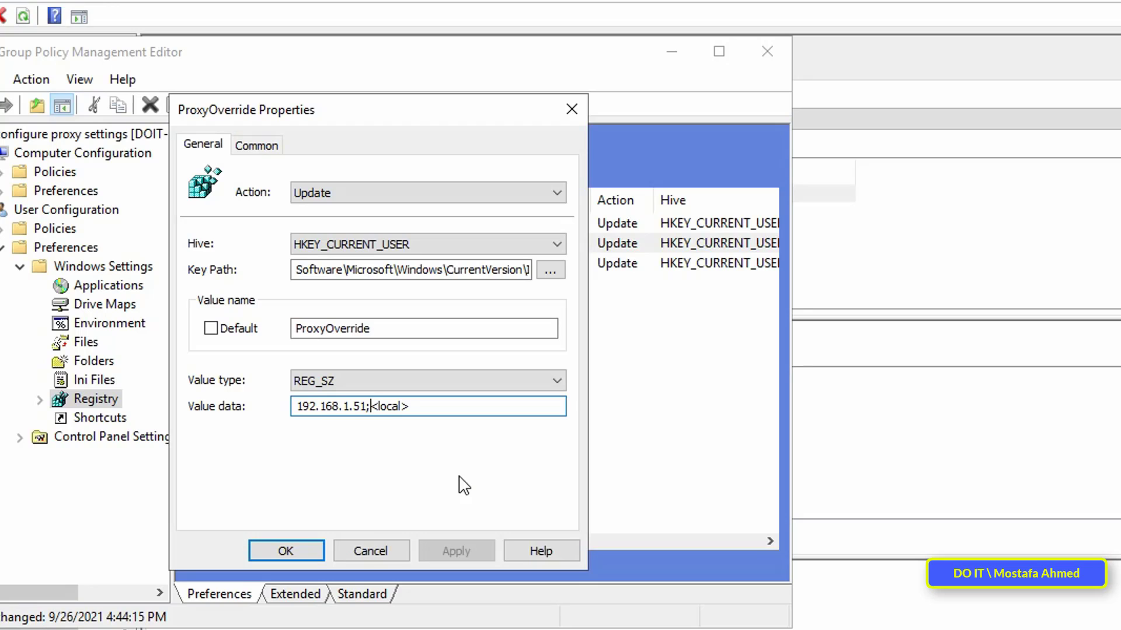
{"action": "type", "text": "192.16"}
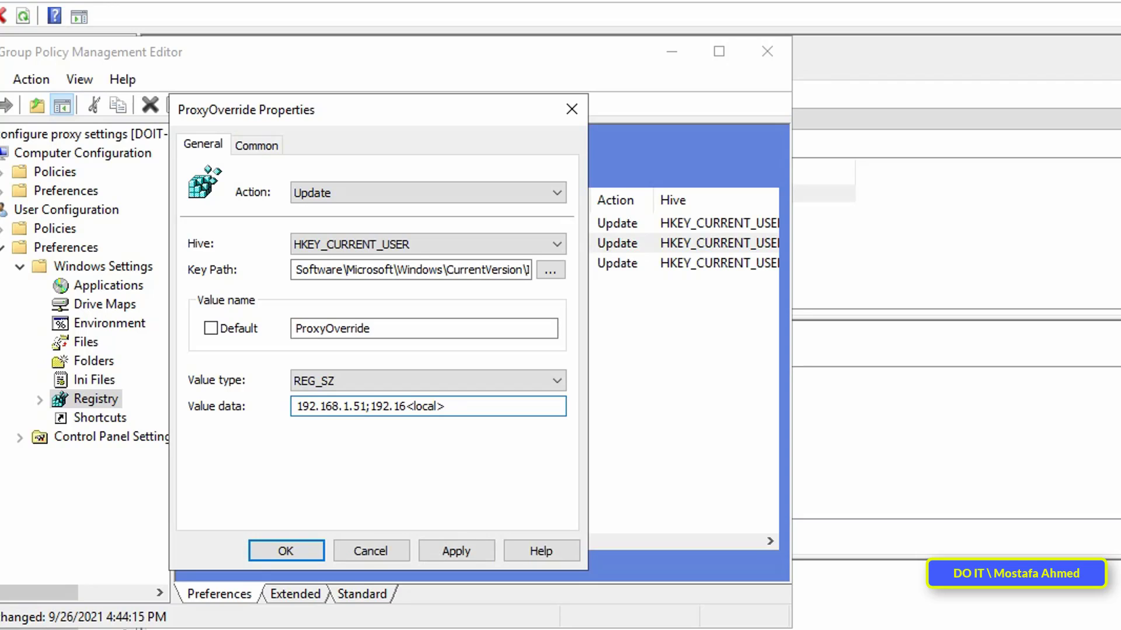
{"action": "type", "text": "8.1.52"}
{"action": "type", "text": ";"}
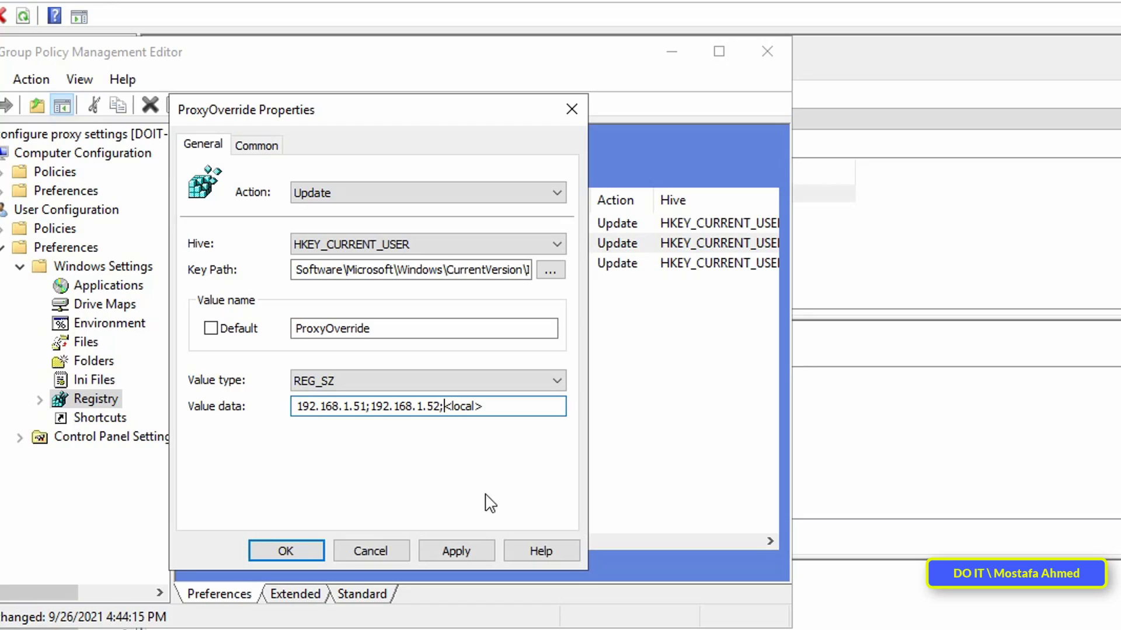
{"action": "left_click", "coordinate": [467, 552]}
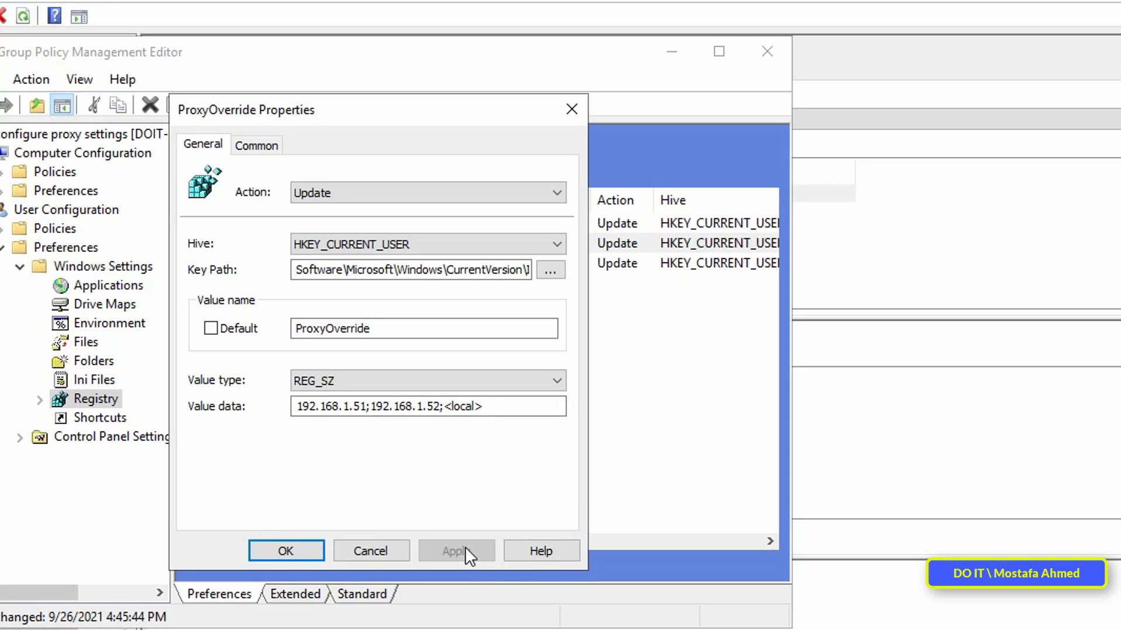
{"action": "left_click", "coordinate": [310, 548]}
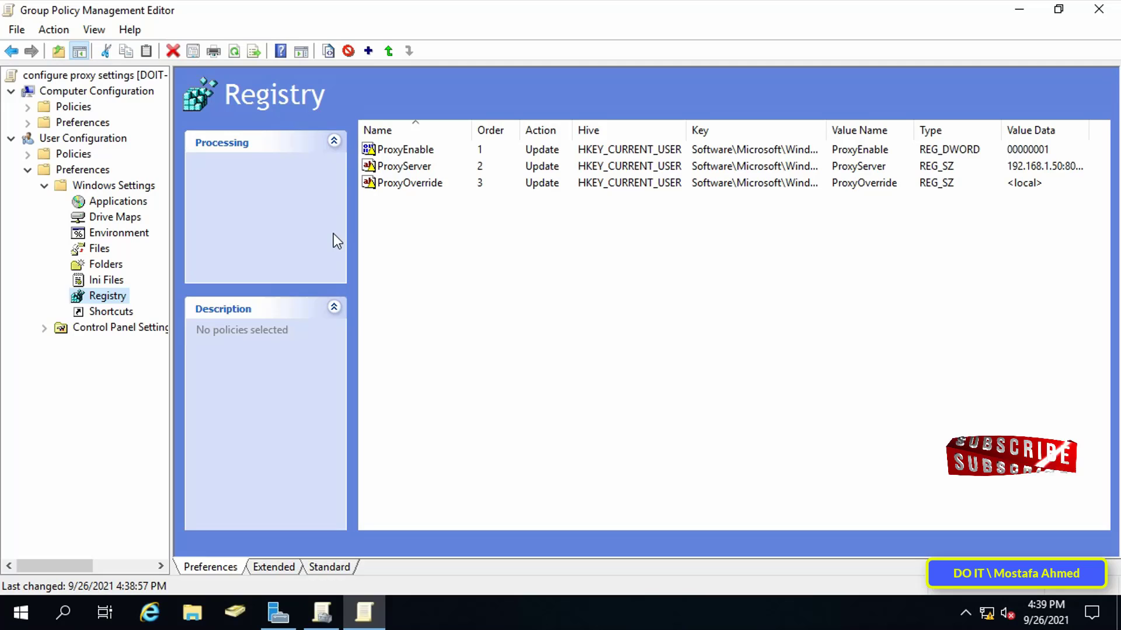
- Close the editor, link the configure proxy settings GPO to the test OU, and expand test
{"action": "left_click", "coordinate": [1099, 10]}
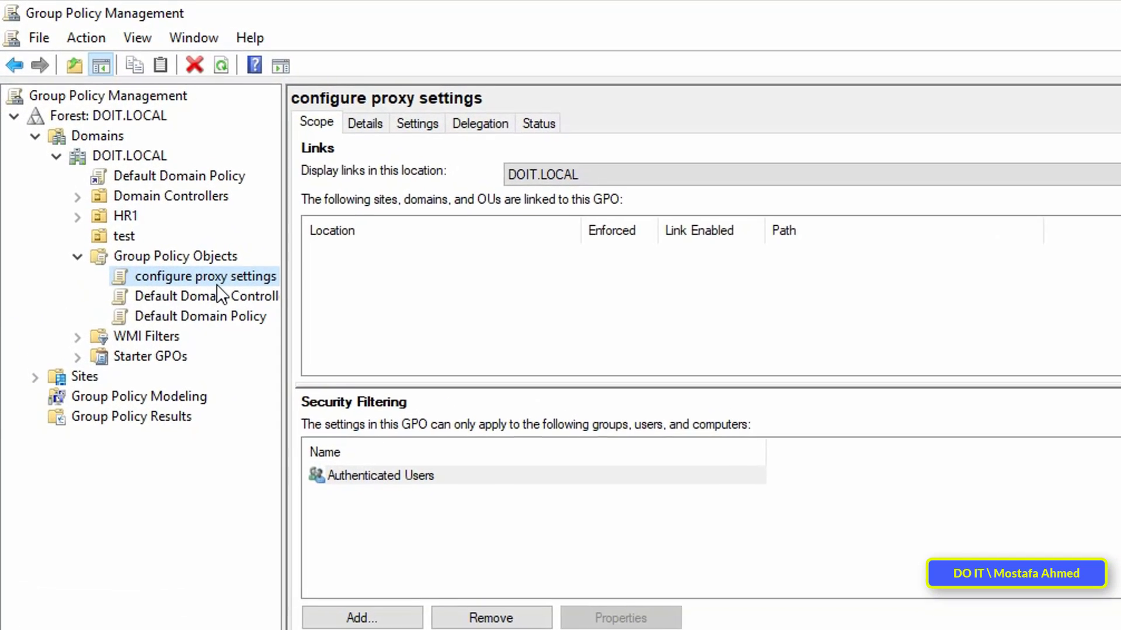
{"action": "left_click", "coordinate": [114, 211]}
{"action": "right_click", "coordinate": [124, 235]}
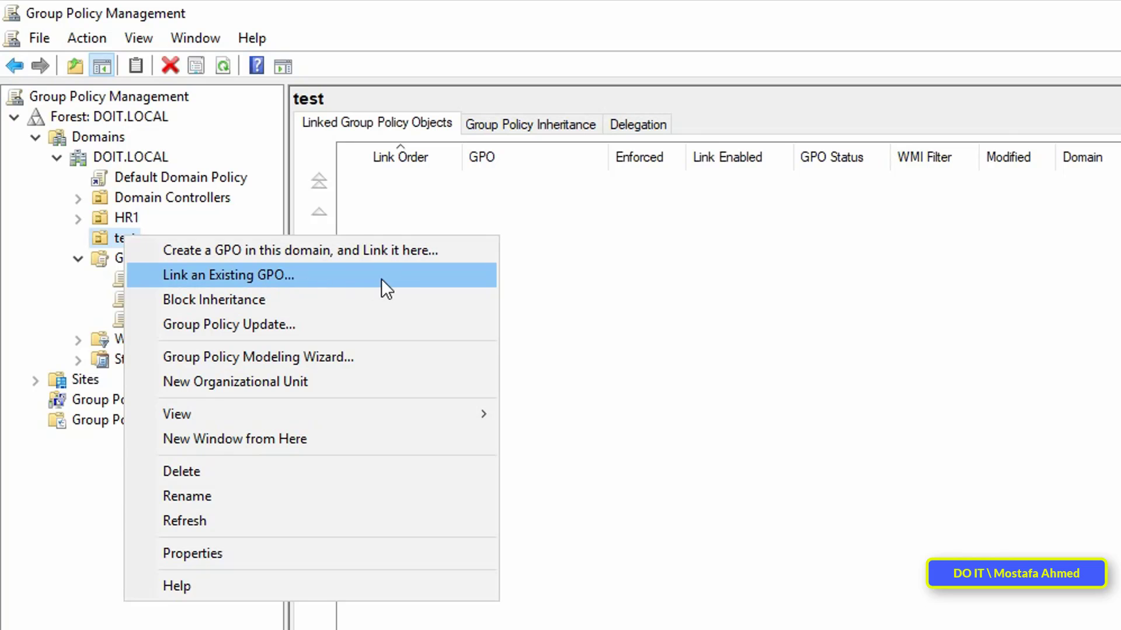
{"action": "left_click", "coordinate": [429, 276]}
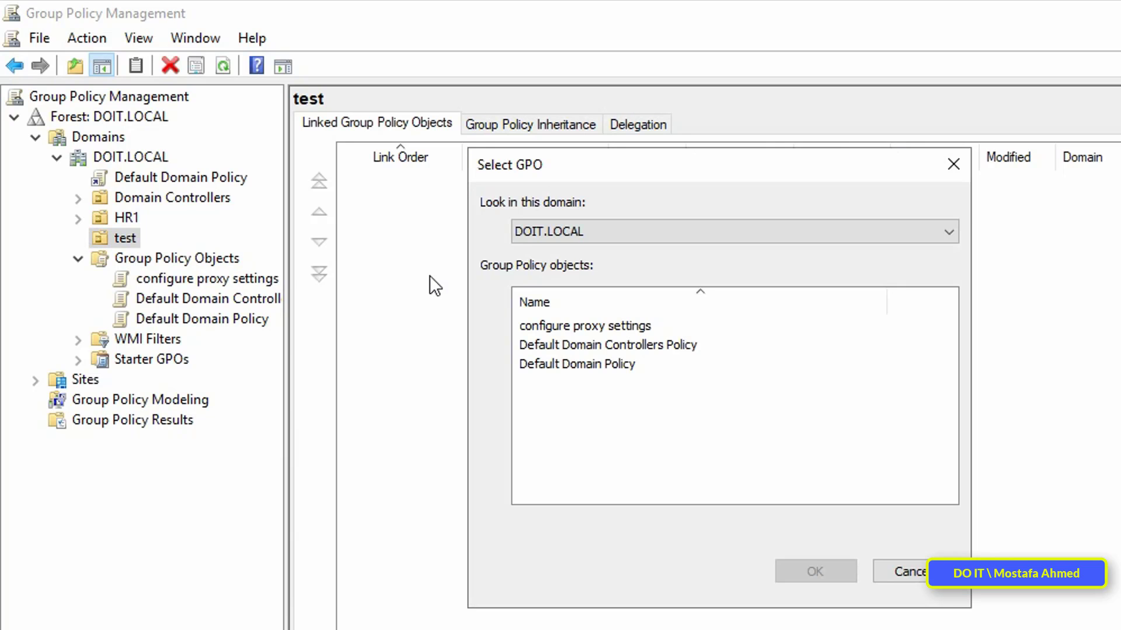
{"action": "left_click", "coordinate": [520, 325]}
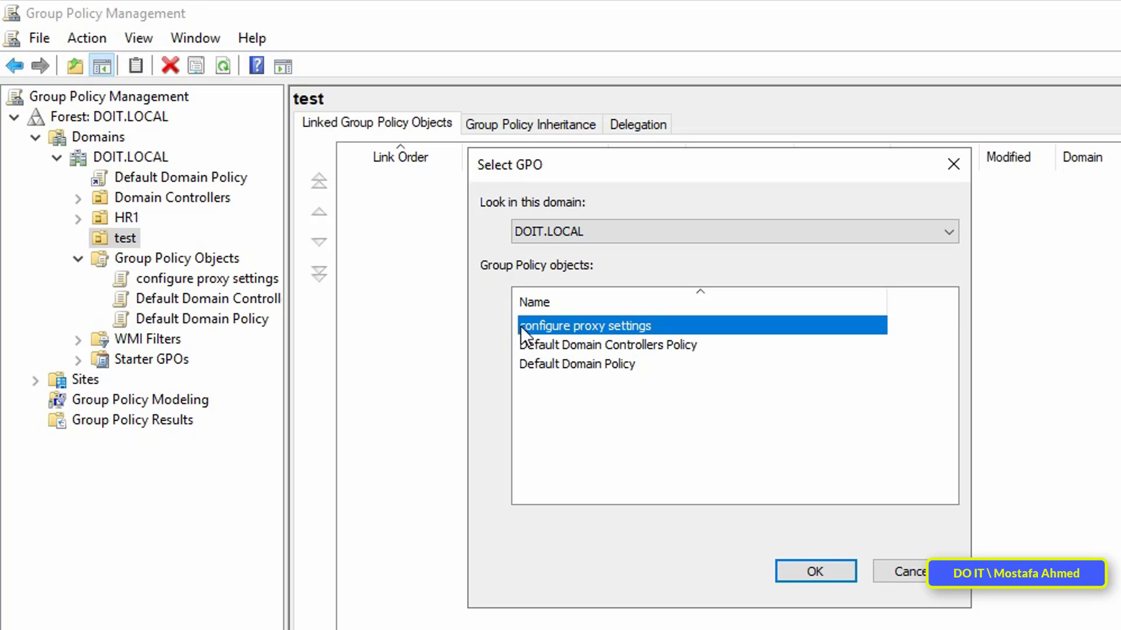
{"action": "left_click", "coordinate": [814, 571]}
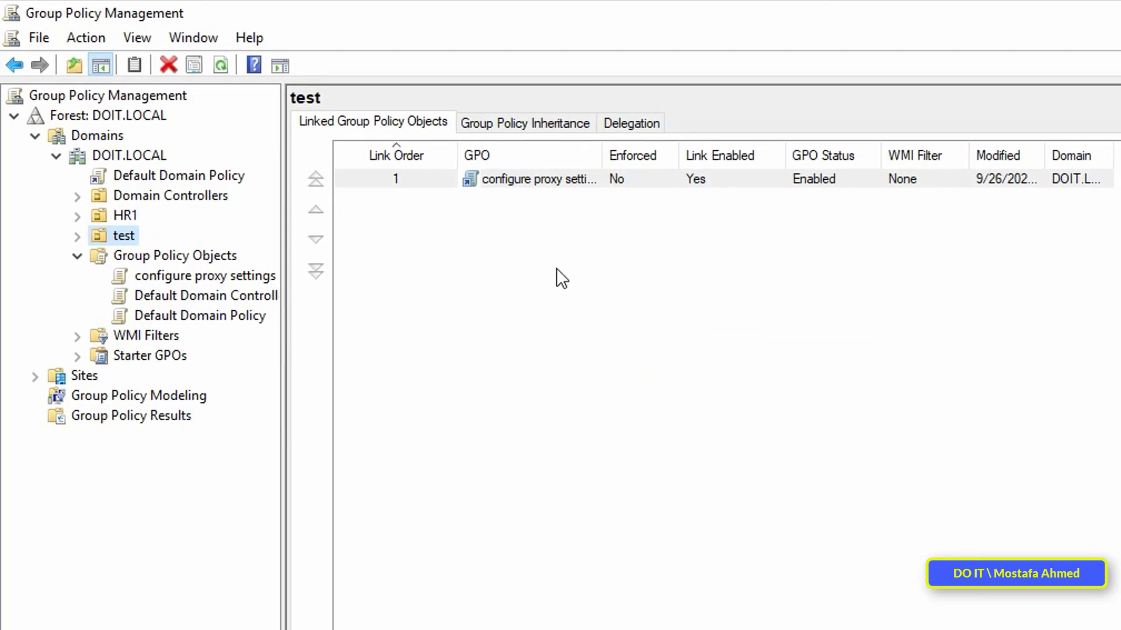
{"action": "left_click", "coordinate": [73, 221]}
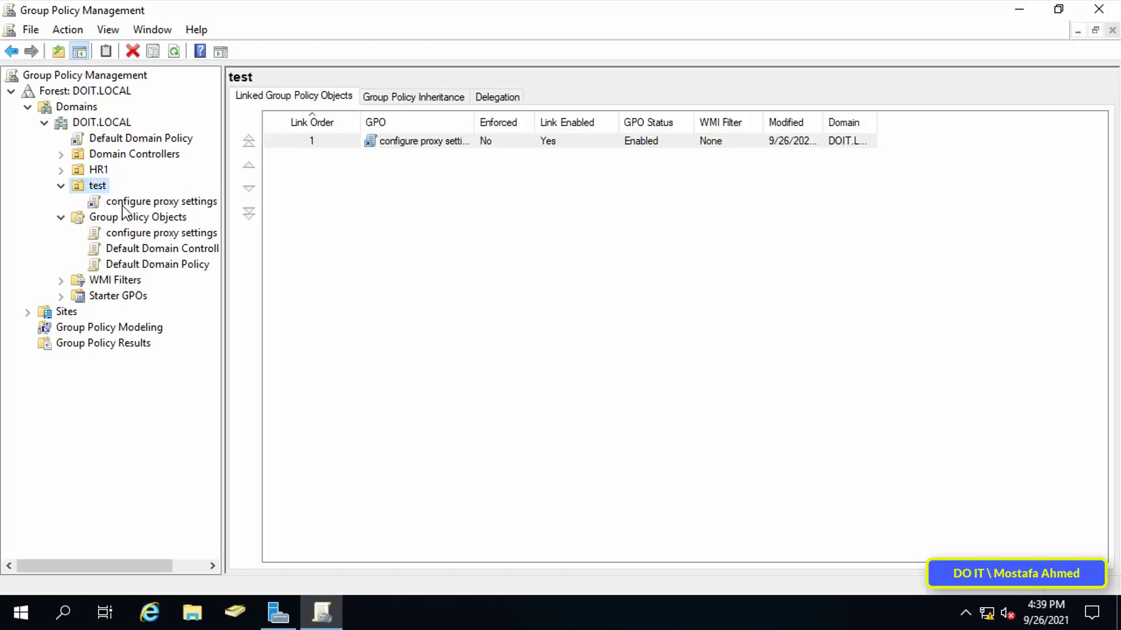
- Launch Chrome and open the computer's proxy settings from Settings > Advanced > System
{"action": "left_click", "coordinate": [123, 241]}
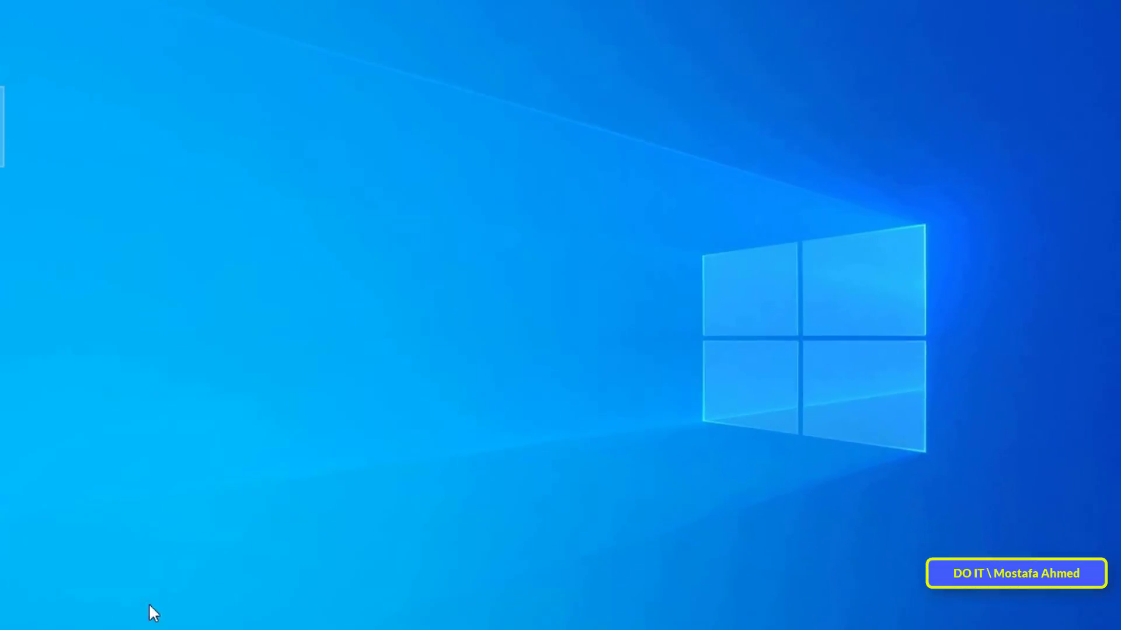
{"action": "double_click", "coordinate": [15, 137]}
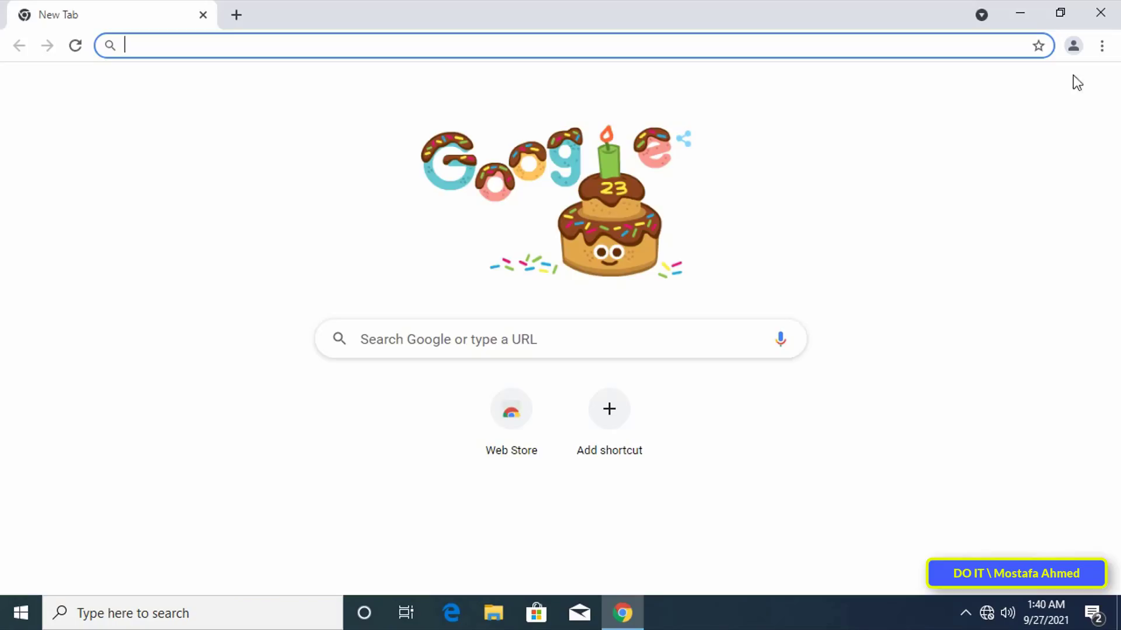
{"action": "left_click", "coordinate": [1102, 50]}
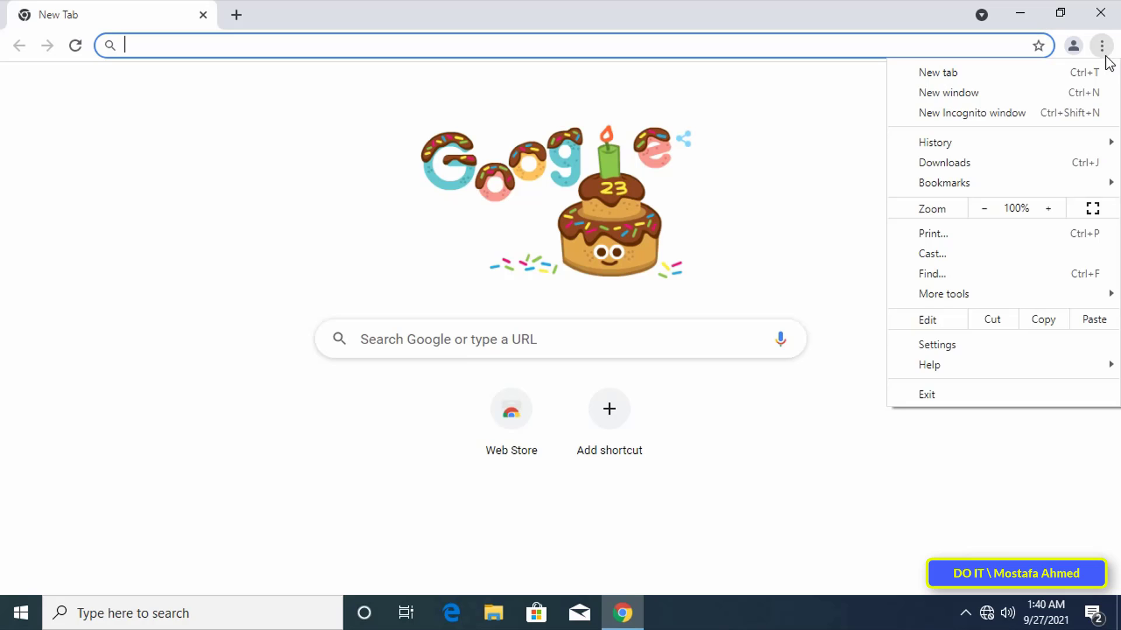
{"action": "left_click", "coordinate": [950, 344]}
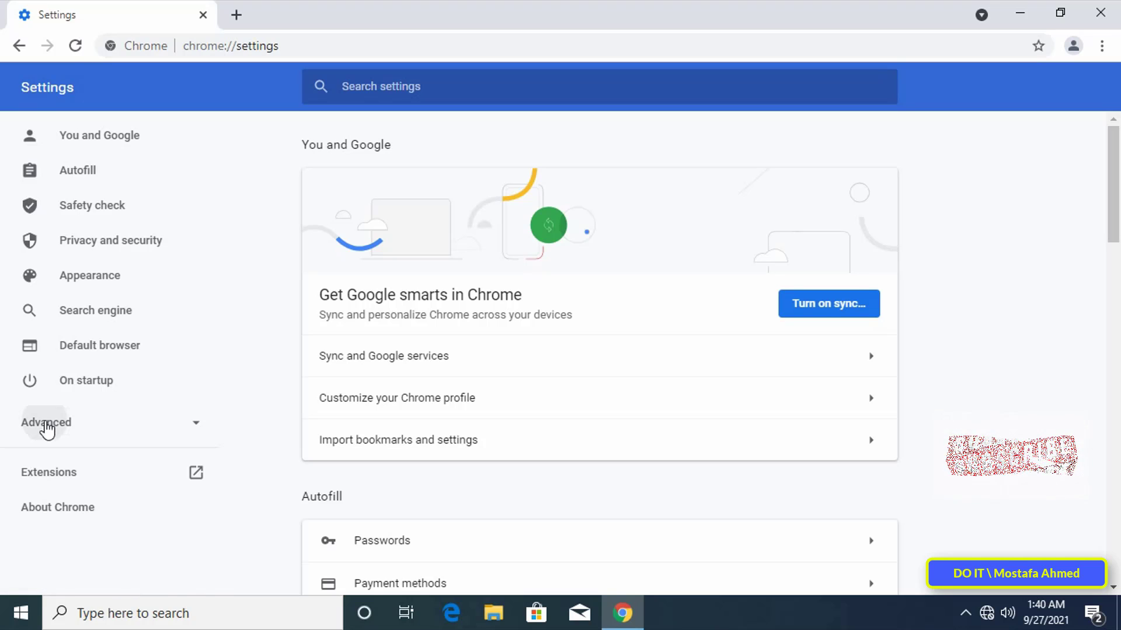
{"action": "left_click", "coordinate": [45, 425]}
{"action": "scroll", "coordinate": [93, 426], "scroll_direction": "down", "scroll_amount": 2}
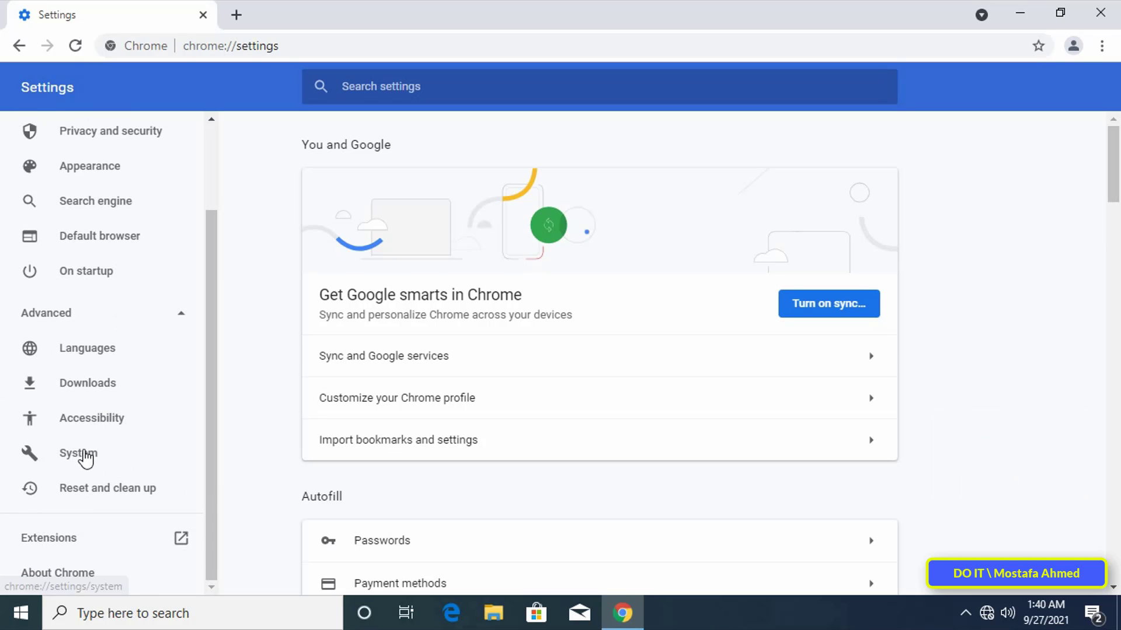
{"action": "left_click", "coordinate": [80, 454]}
{"action": "left_click", "coordinate": [370, 282]}
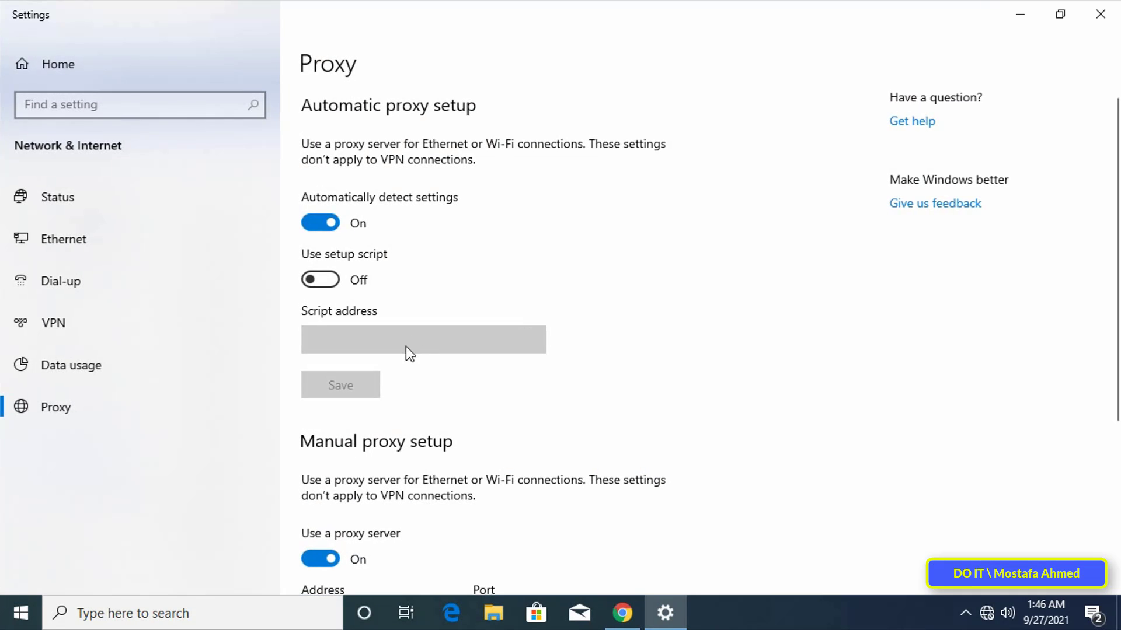
{"action": "scroll", "coordinate": [409, 356], "scroll_direction": "down", "scroll_amount": 3}
{"action": "scroll", "coordinate": [438, 429], "scroll_direction": "down", "scroll_amount": 1}
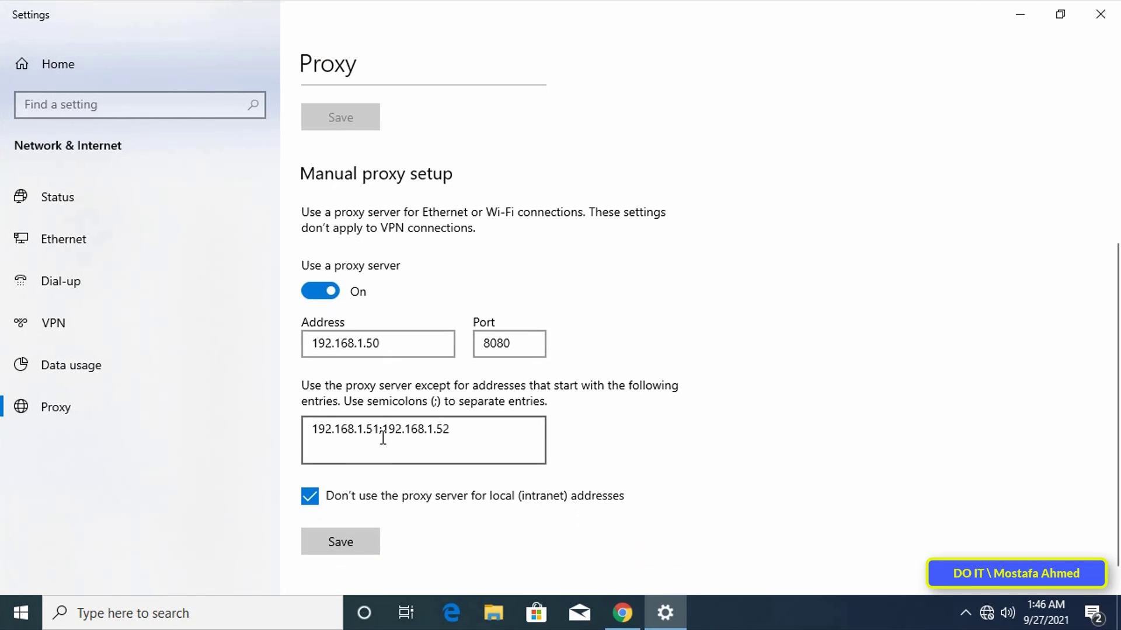
{"action": "left_click_drag", "start_coordinate": [454, 431], "coordinate": [328, 445]}
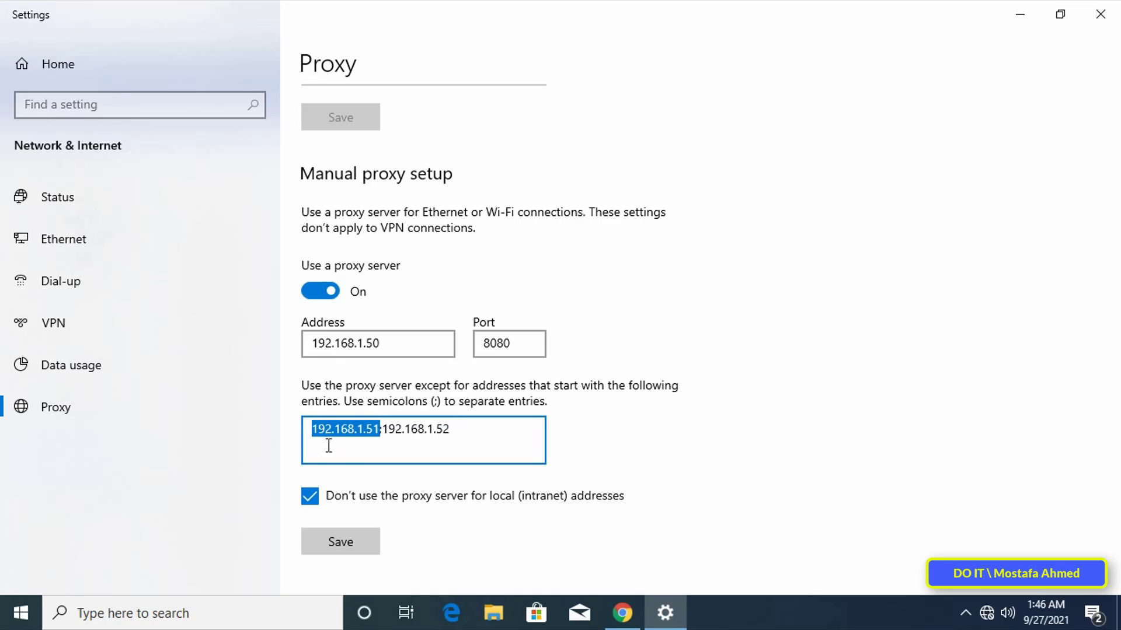
{"action": "left_click", "coordinate": [349, 448]}
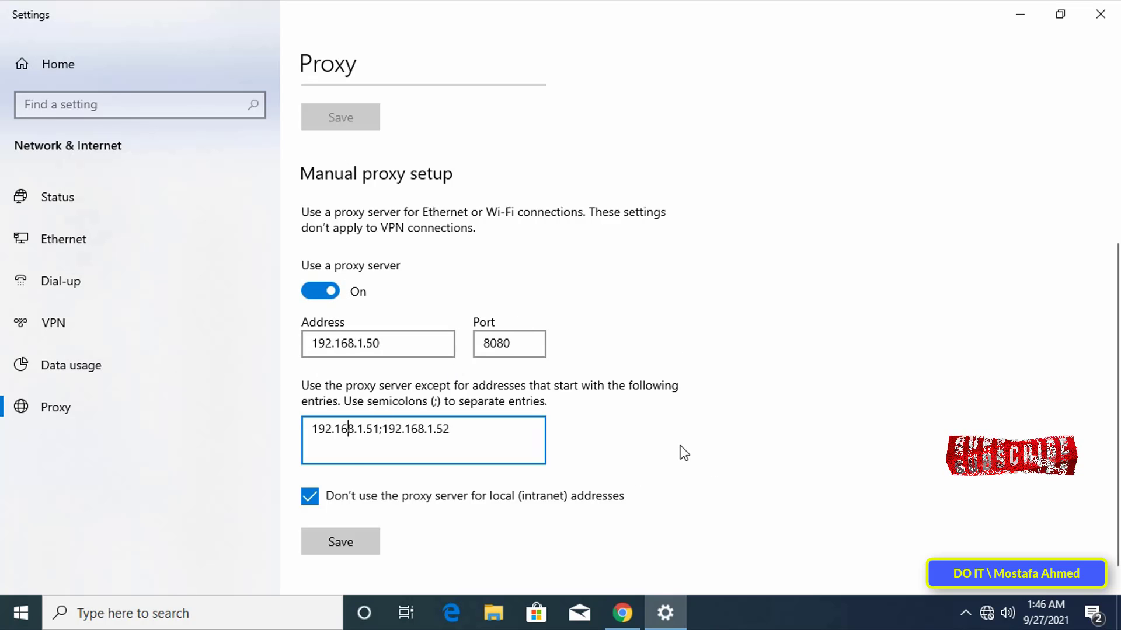
{"action": "left_click", "coordinate": [325, 290]}
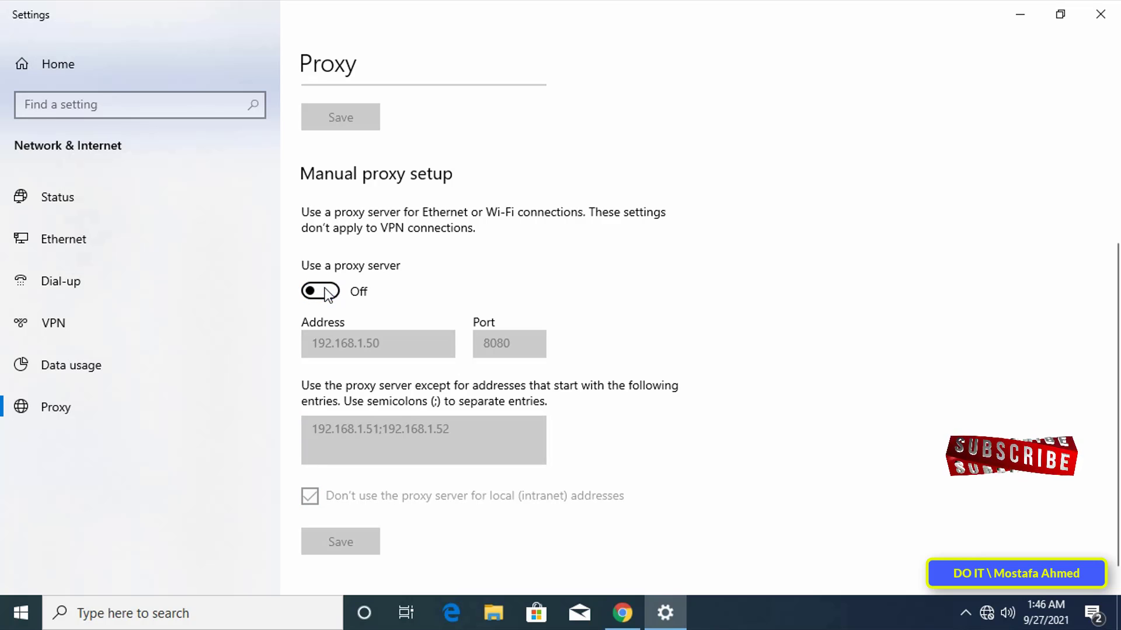
{"action": "left_click", "coordinate": [325, 290]}
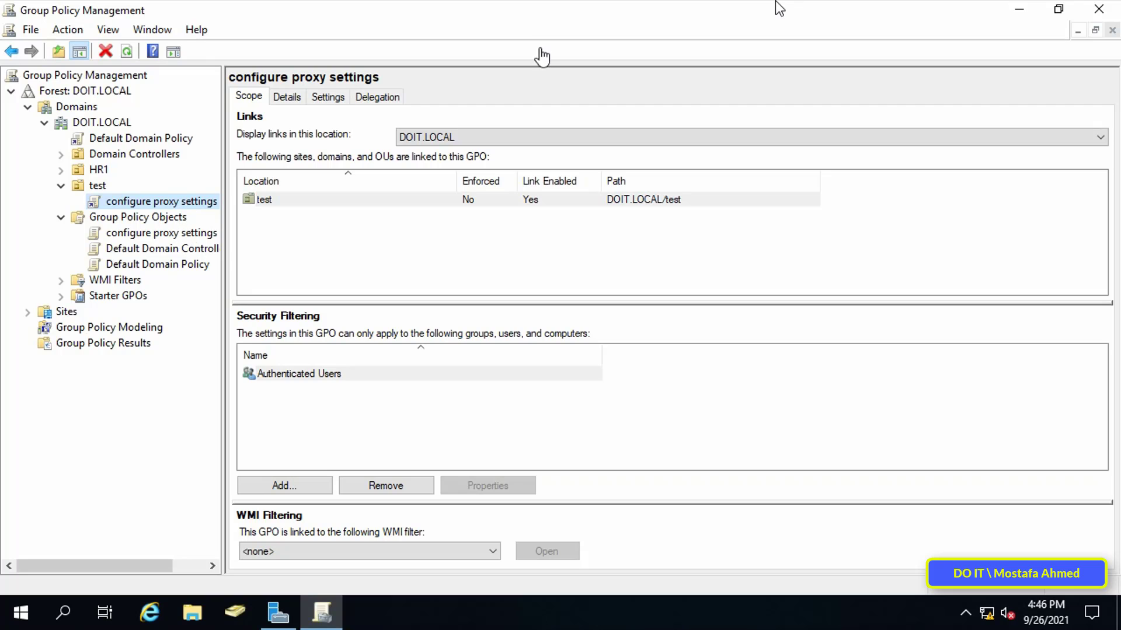
- Edit the configure proxy settings GPO, maximized, with User Configuration > Policies expanded
{"action": "right_click", "coordinate": [188, 201]}
{"action": "left_click", "coordinate": [202, 211]}
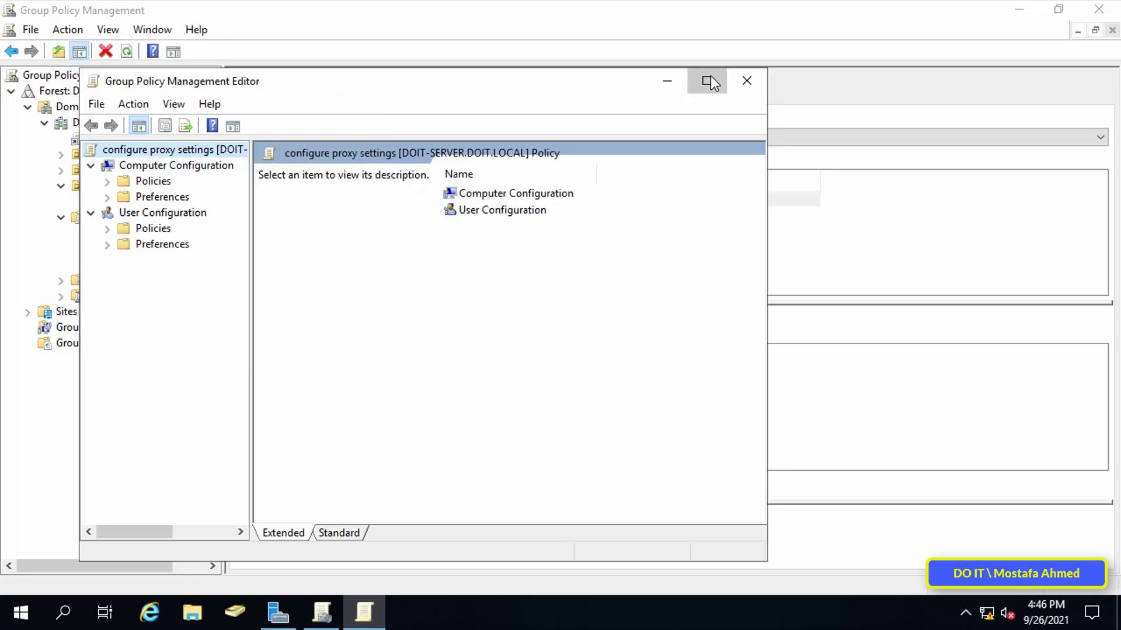
{"action": "left_click", "coordinate": [710, 80]}
{"action": "left_click", "coordinate": [82, 137]}
{"action": "left_click", "coordinate": [27, 154]}
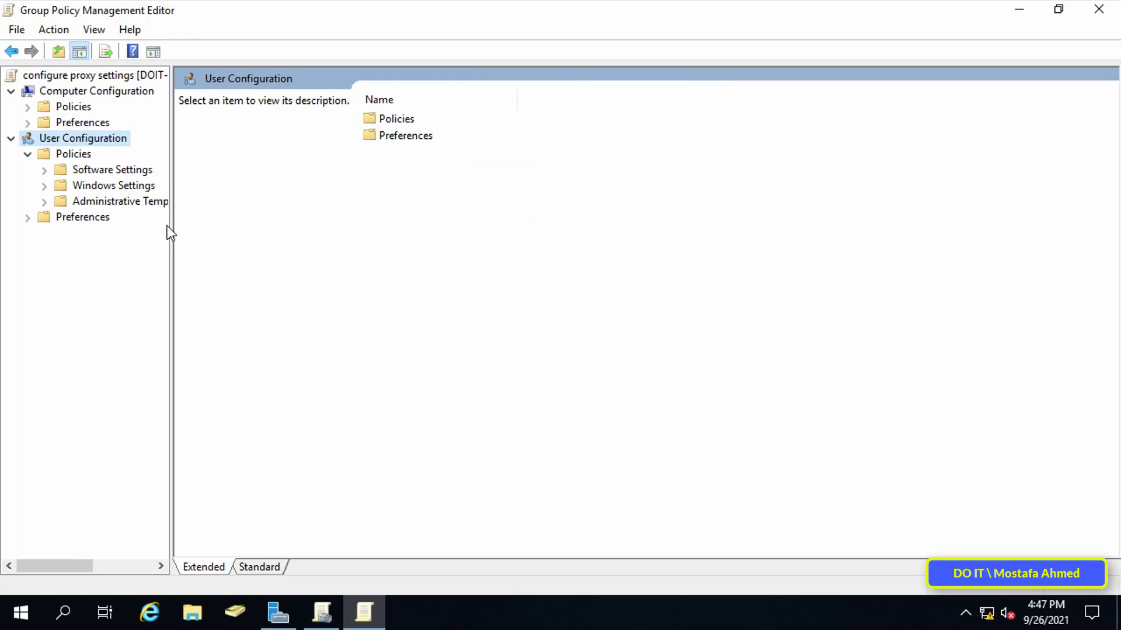
{"action": "left_click_drag", "start_coordinate": [171, 228], "coordinate": [227, 228]}
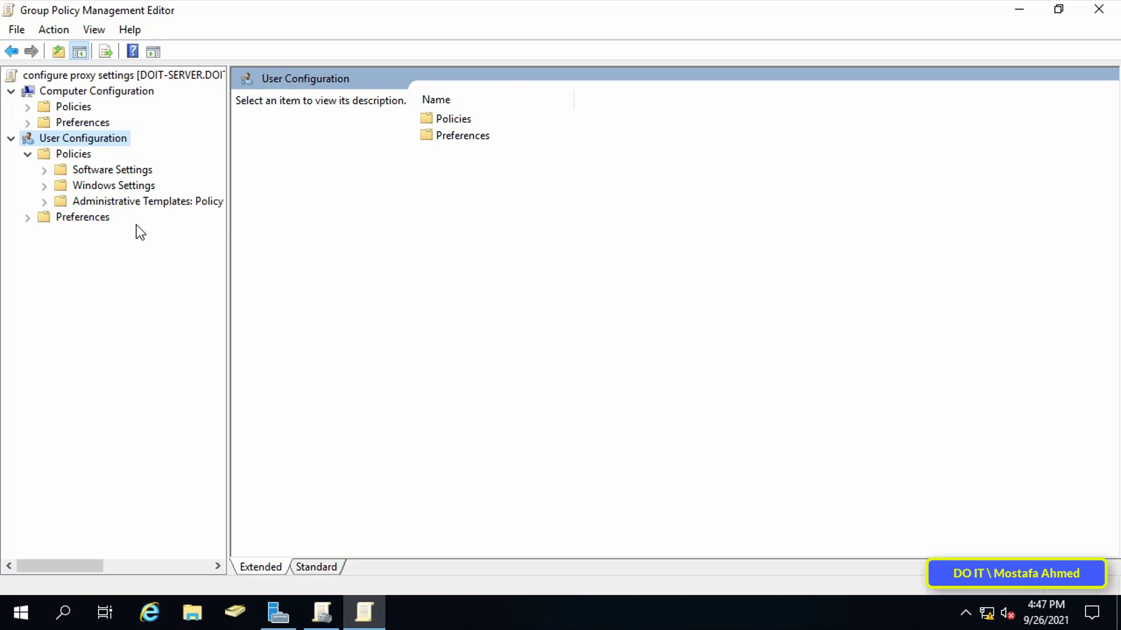
- Navigate Administrative Templates > Windows Components to the Internet Explorer policy settings
{"action": "left_click", "coordinate": [106, 202]}
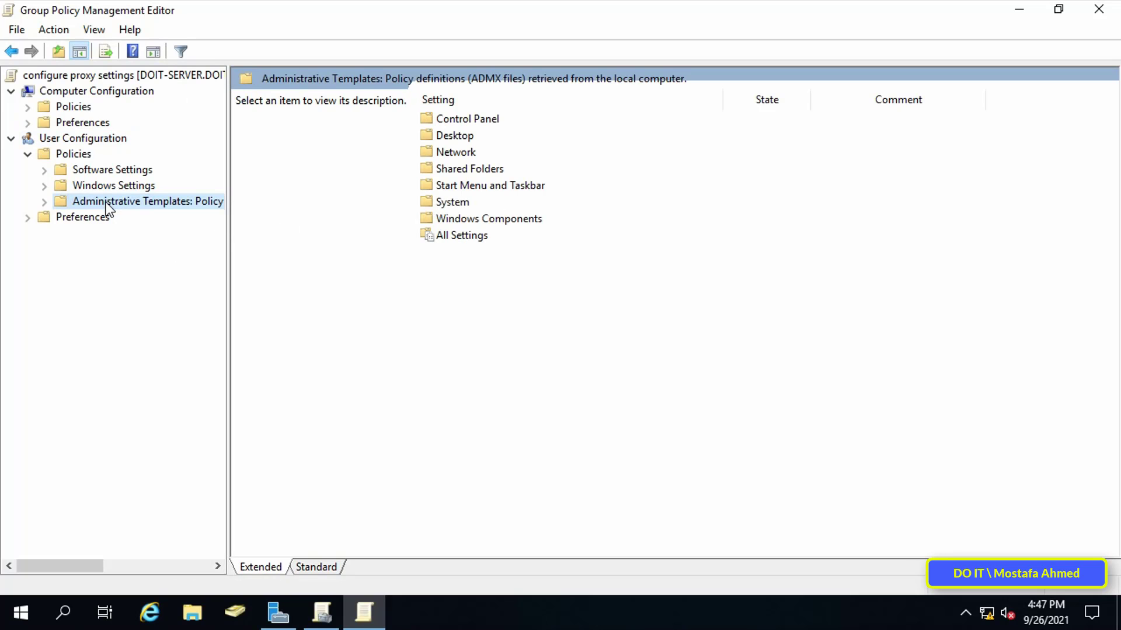
{"action": "left_click", "coordinate": [44, 202]}
{"action": "left_click", "coordinate": [143, 314]}
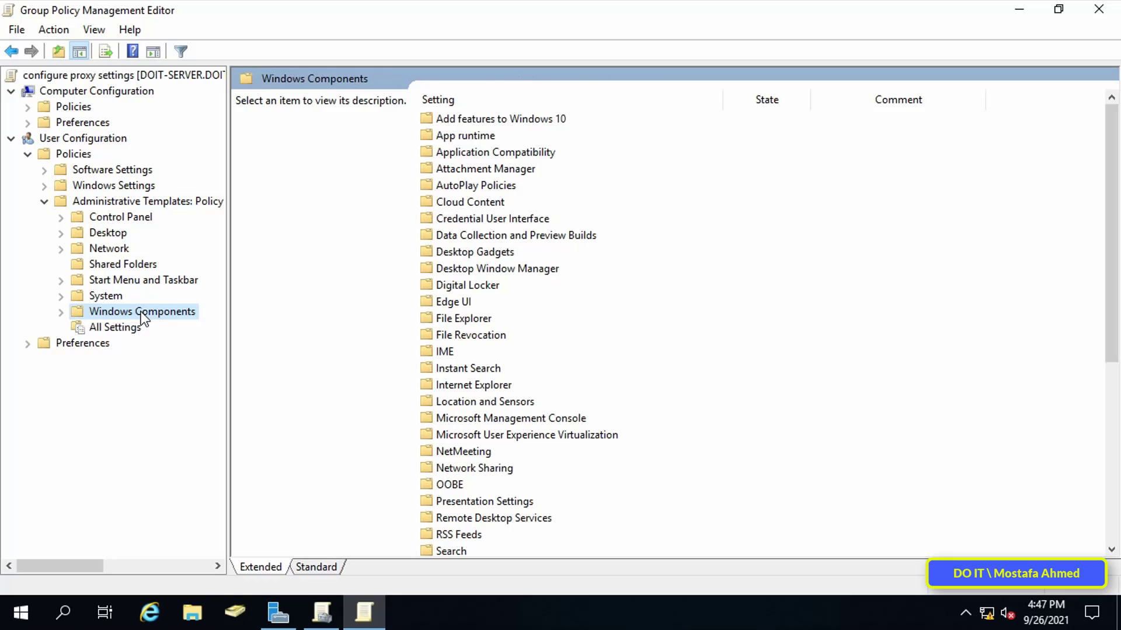
{"action": "left_click", "coordinate": [60, 313]}
{"action": "left_click_drag", "start_coordinate": [227, 315], "coordinate": [304, 383]}
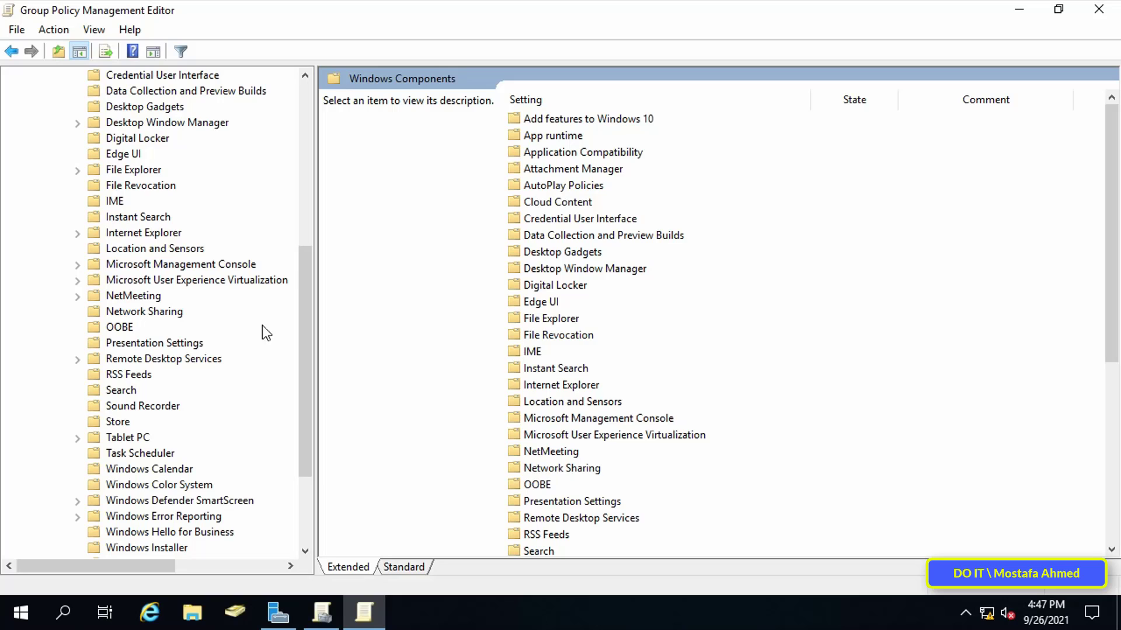
{"action": "left_click", "coordinate": [153, 233]}
{"action": "left_click_drag", "start_coordinate": [316, 305], "coordinate": [274, 290]}
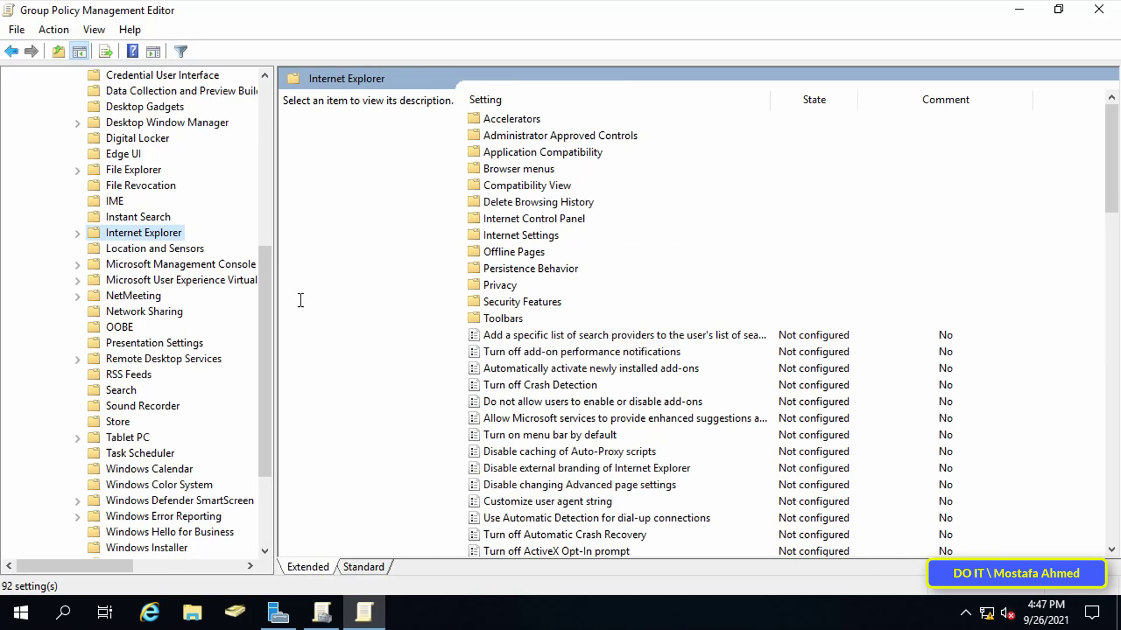
- Select the Prevent changing proxy settings policy in the Internet Explorer list
{"action": "left_click", "coordinate": [533, 337]}
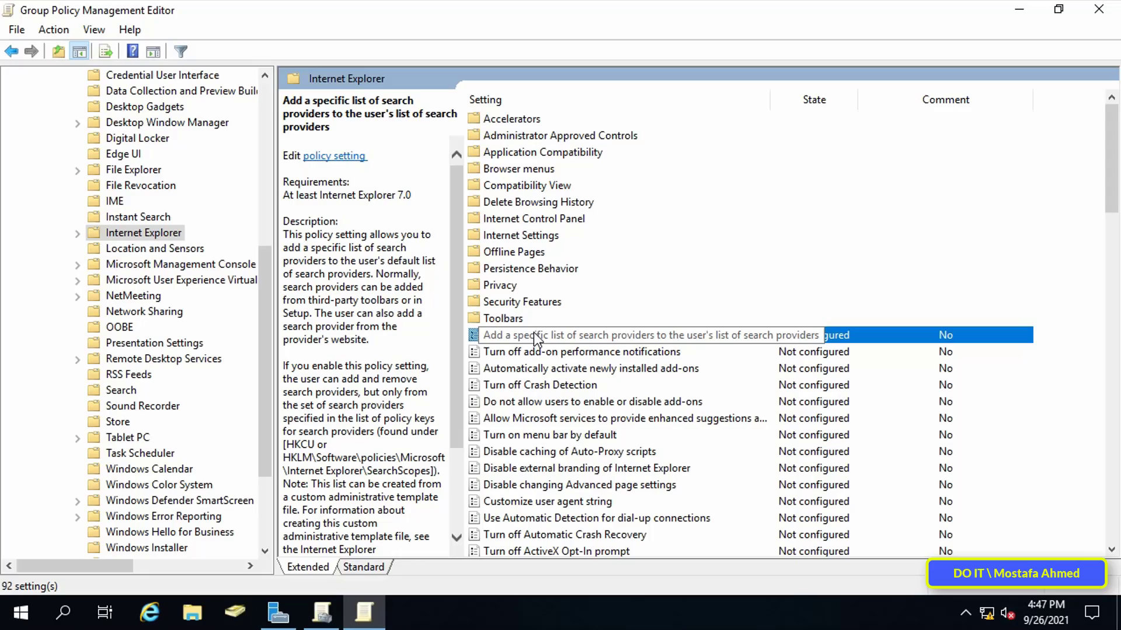
{"action": "key", "text": "Down"}
{"action": "key", "text": "Down"}
{"action": "key", "text": "Down"}
{"action": "key", "text": "Down"}
{"action": "key", "text": "Down"}
{"action": "key", "text": "Down"}
{"action": "key", "text": "Down"}
{"action": "key", "text": "Down"}
{"action": "key", "text": "Down"}
{"action": "key", "text": "Down"}
{"action": "key", "text": "Down"}
{"action": "key", "text": "Down"}
{"action": "key", "text": "Down"}
{"action": "key", "text": "Down"}
{"action": "key", "text": "Down"}
{"action": "key", "text": "Down"}
{"action": "key", "text": "Down"}
{"action": "key", "text": "Down"}
{"action": "key", "text": "Down"}
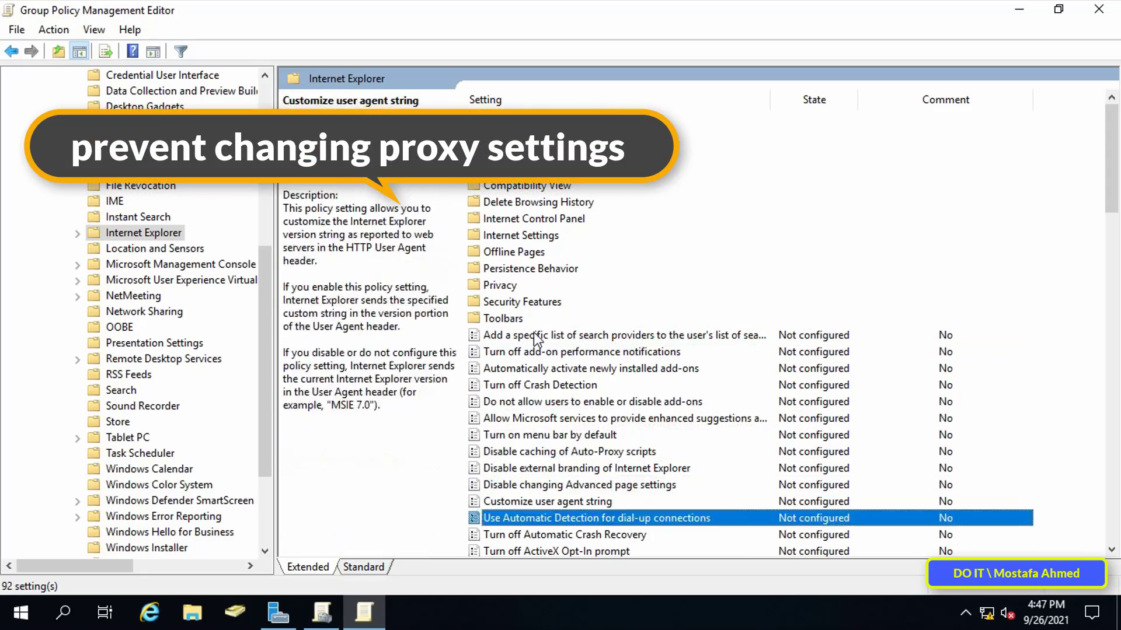
{"action": "key", "text": "Down"}
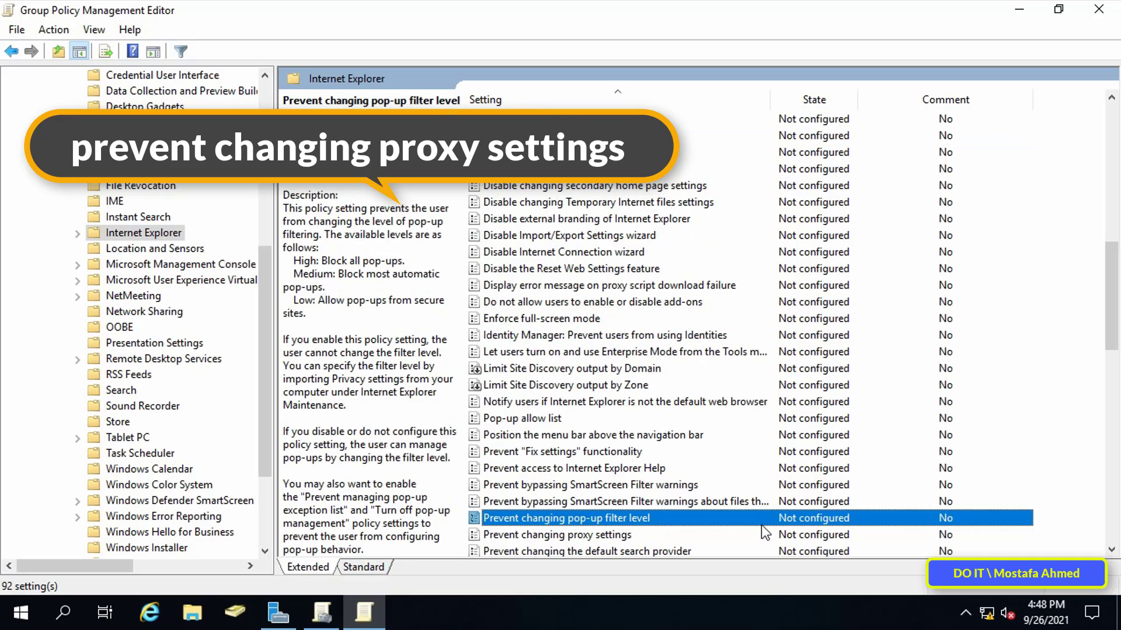
{"action": "key", "text": "Down"}
{"action": "key", "text": "Down"}
{"action": "key", "text": "Down"}
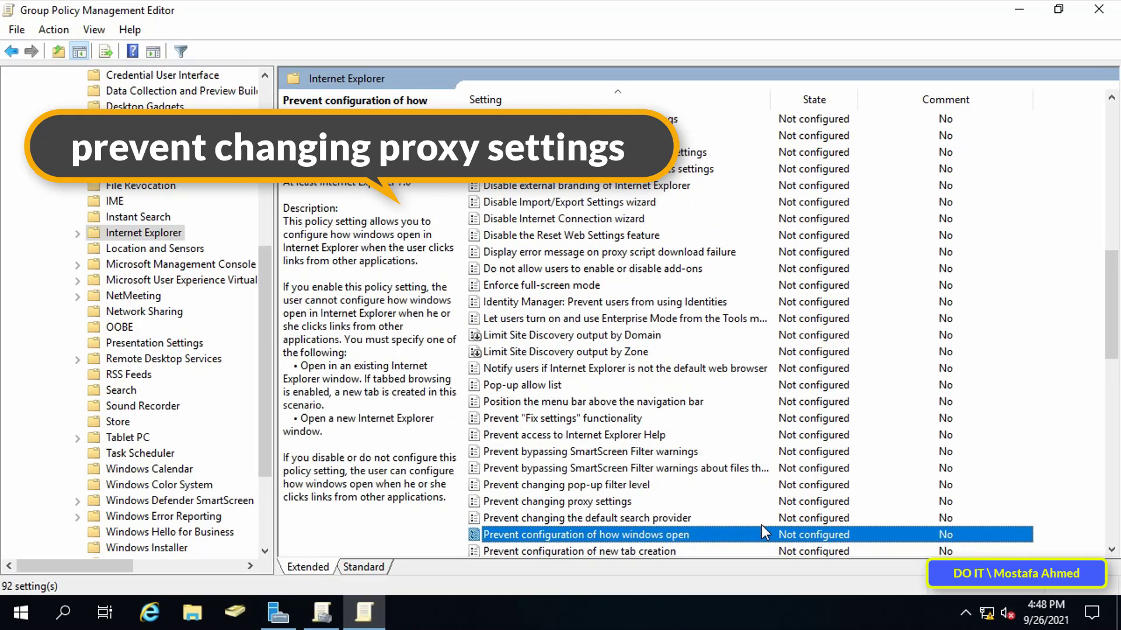
{"action": "key", "text": "Up"}
{"action": "key", "text": "Up"}
- Set Prevent changing proxy settings to Enabled, apply it, and close the policy editor
{"action": "double_click", "coordinate": [702, 500]}
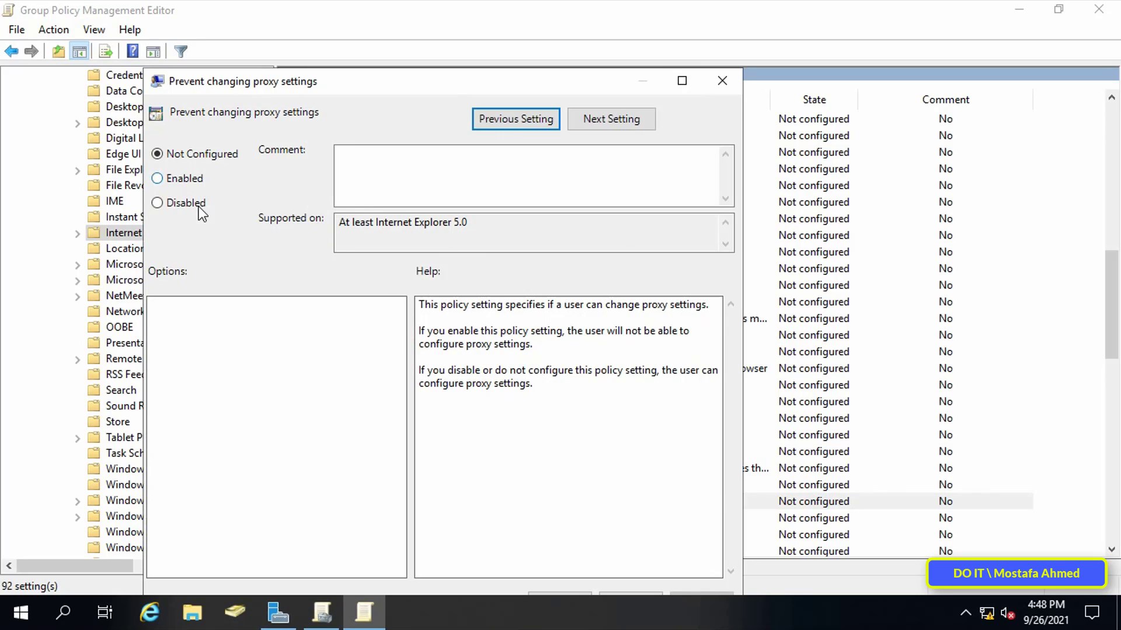
{"action": "left_click", "coordinate": [160, 184]}
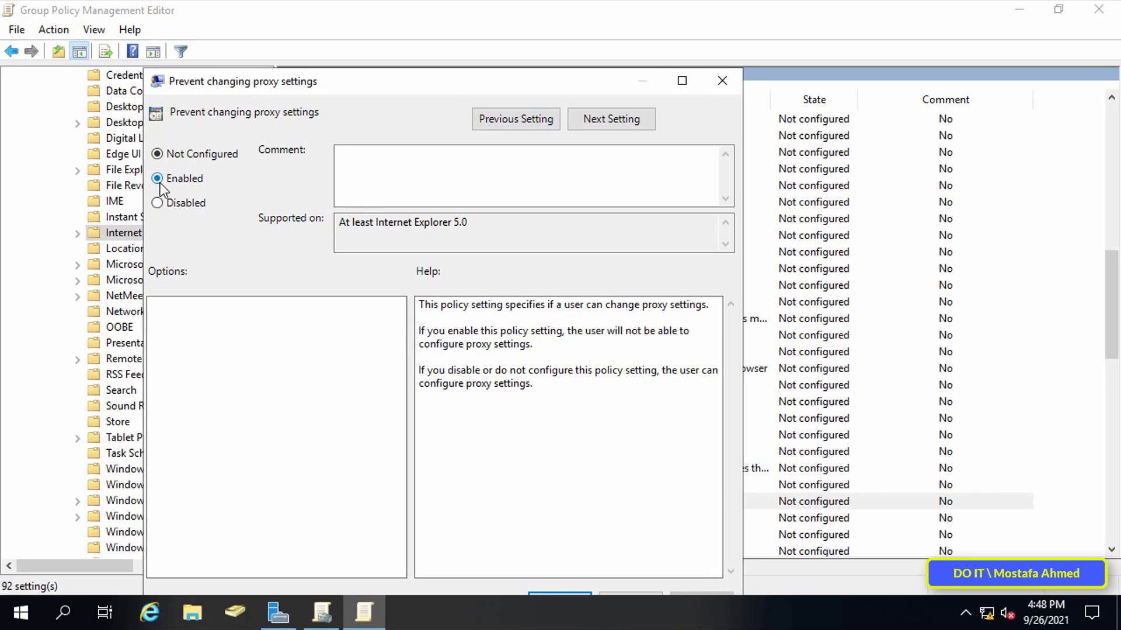
{"action": "left_click_drag", "start_coordinate": [345, 82], "coordinate": [349, 24]}
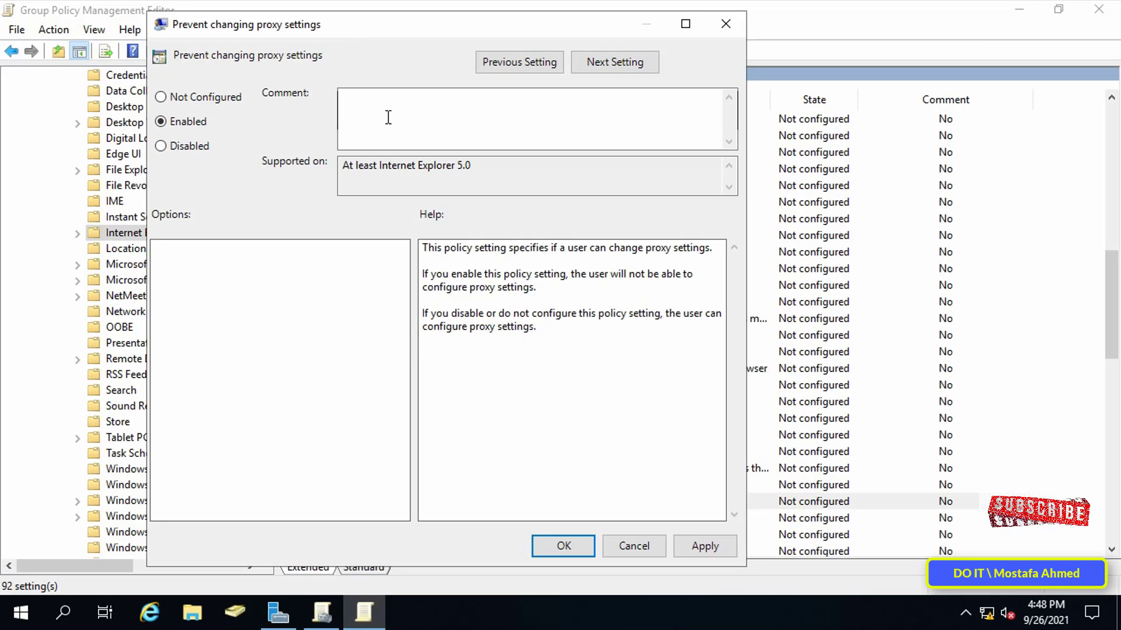
{"action": "left_click", "coordinate": [705, 546]}
{"action": "left_click", "coordinate": [562, 548]}
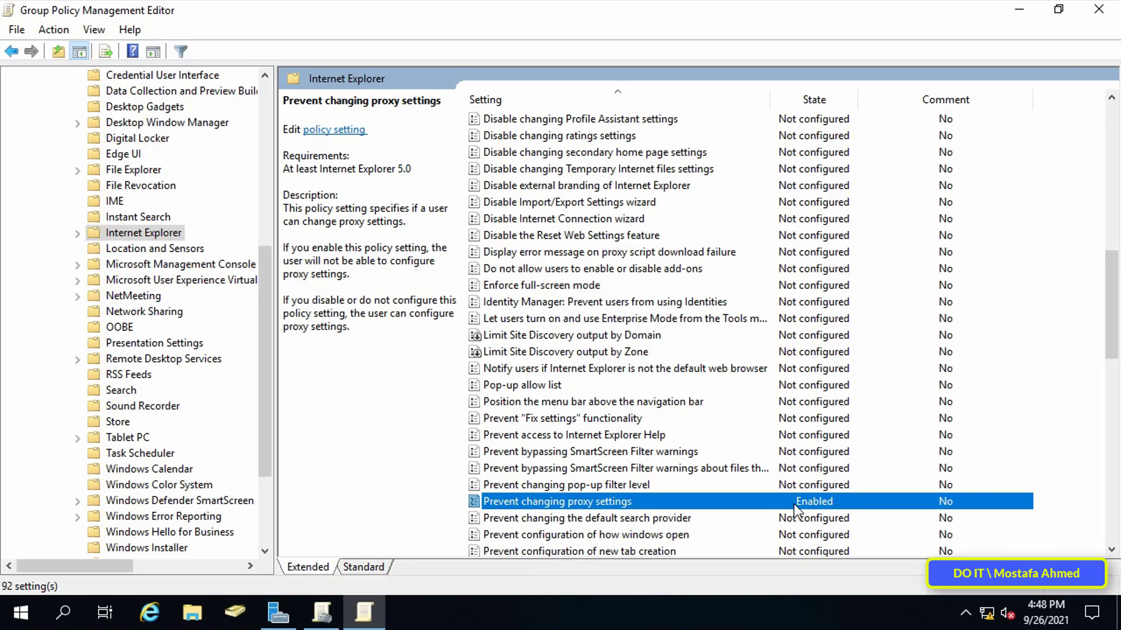
{"action": "left_click", "coordinate": [1098, 8]}
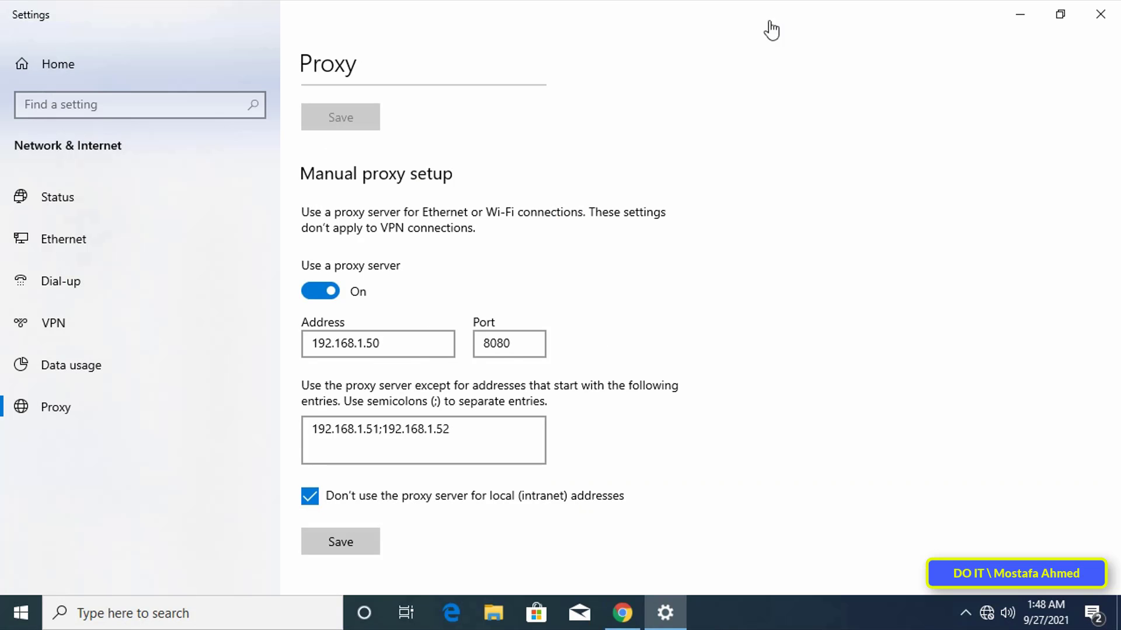
- Toggle the client's proxy server switch off and back on, then close Windows Settings
{"action": "left_click", "coordinate": [331, 291]}
{"action": "left_click", "coordinate": [332, 292]}
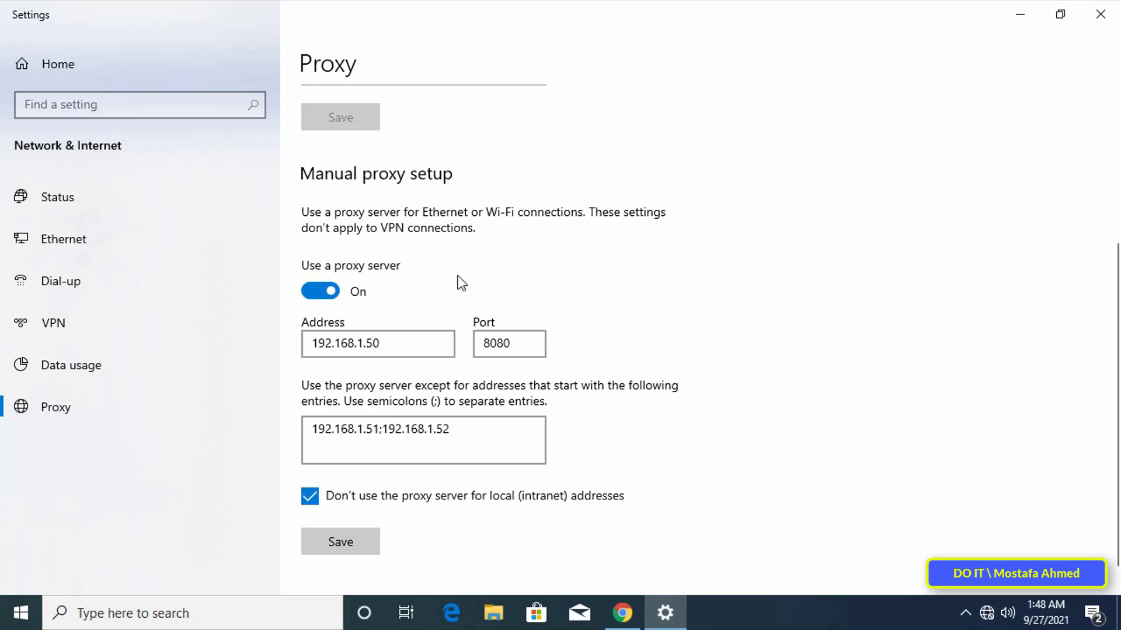
{"action": "left_click", "coordinate": [1100, 14]}
- Launch Command Prompt via the cmd search and run gpupdate /force
{"action": "left_click", "coordinate": [230, 613]}
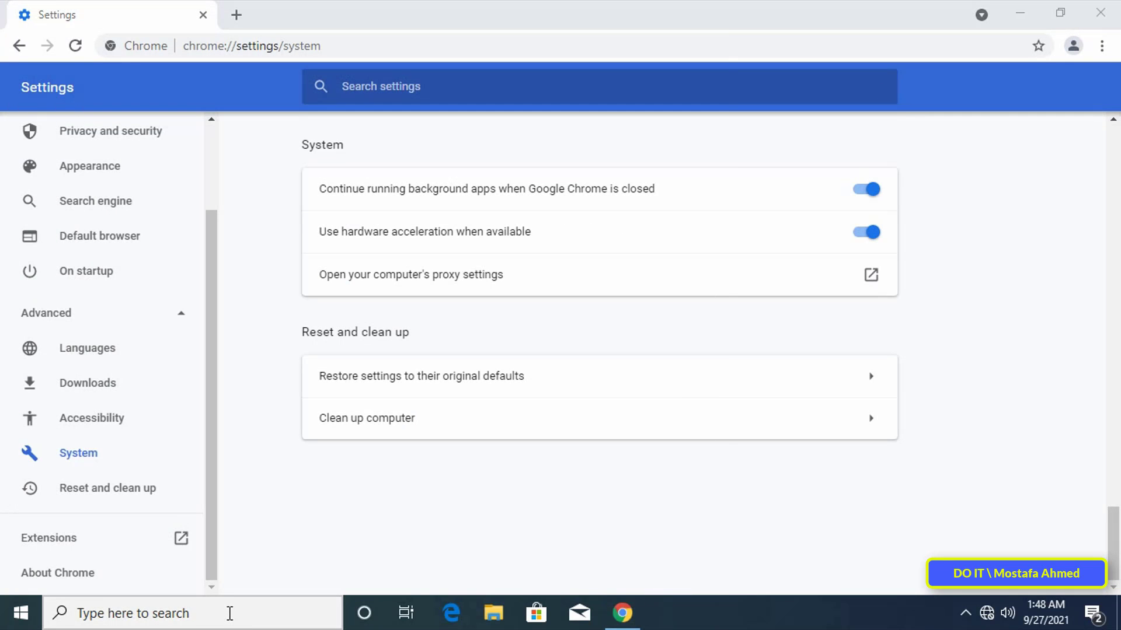
{"action": "type", "text": "cmd"}
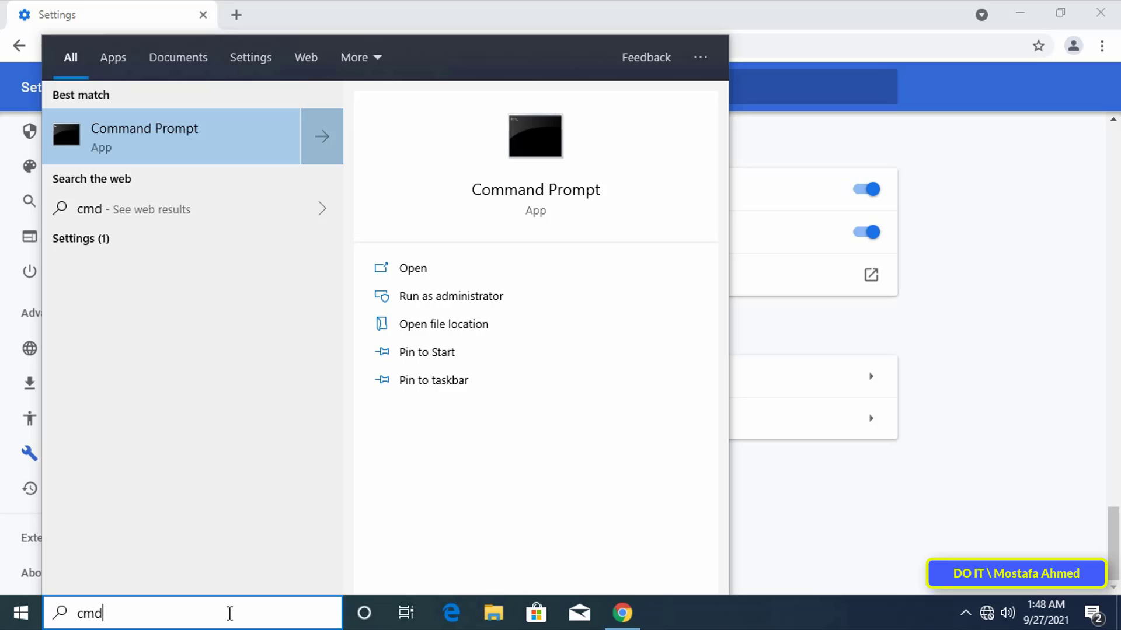
{"action": "key", "text": "Return"}
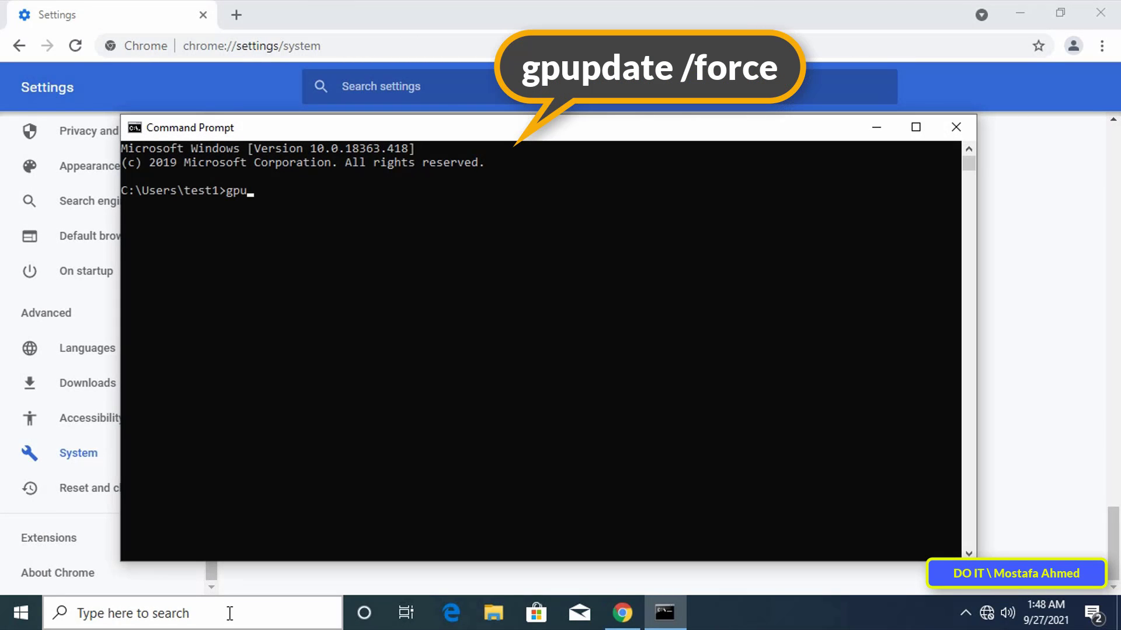
{"action": "type", "text": "gpupdate /force"}
{"action": "key", "text": "Return"}
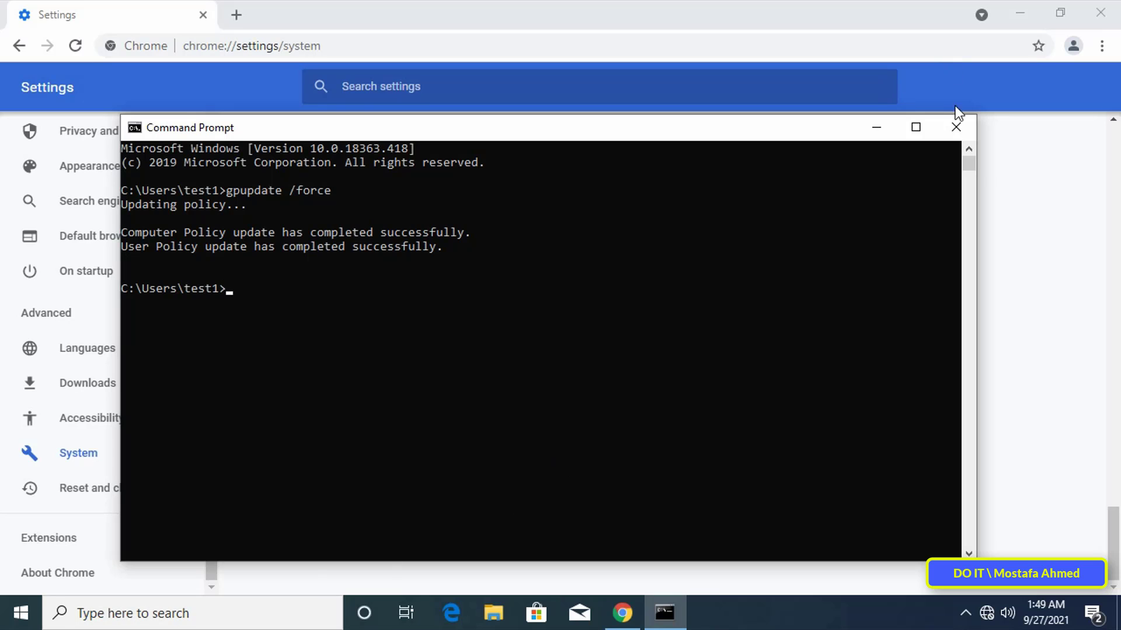
- Reopen the Windows Proxy page from Chrome and confirm the 192.168.1.50:8080 proxy switch is locked
{"action": "left_click", "coordinate": [957, 125]}
{"action": "left_click", "coordinate": [398, 283]}
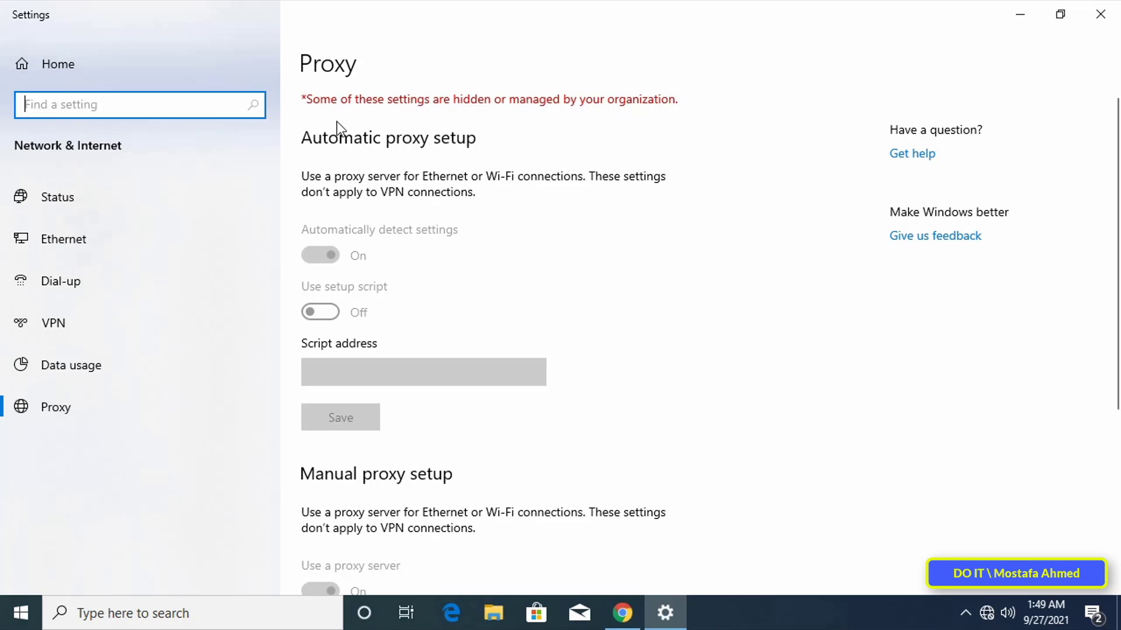
{"action": "scroll", "coordinate": [469, 444], "scroll_direction": "down", "scroll_amount": 4}
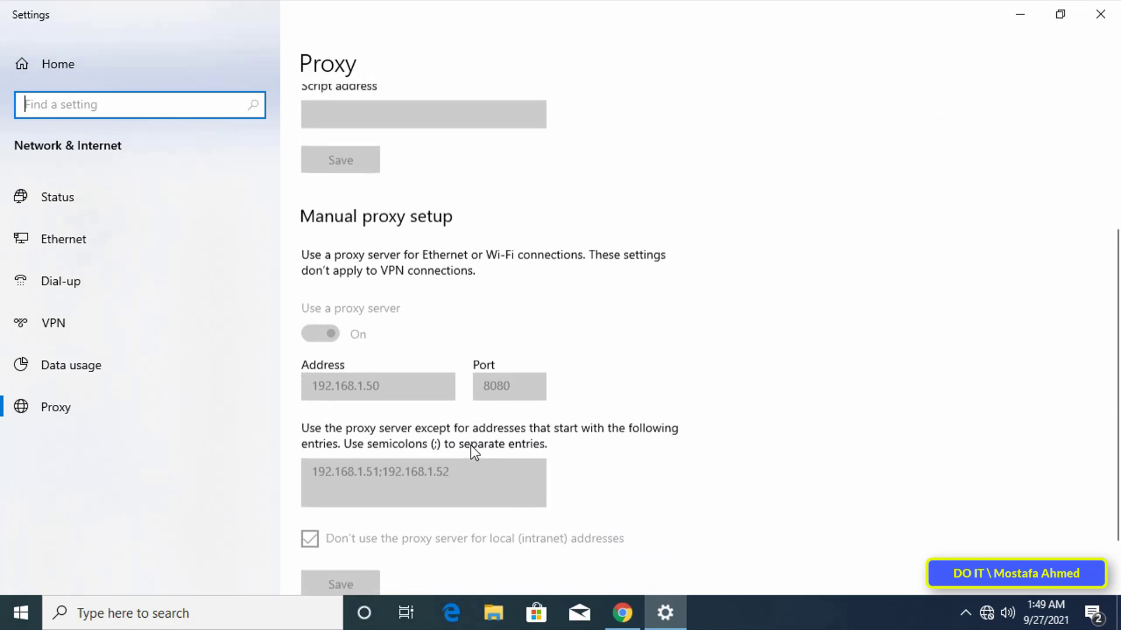
{"action": "left_click", "coordinate": [322, 324]}
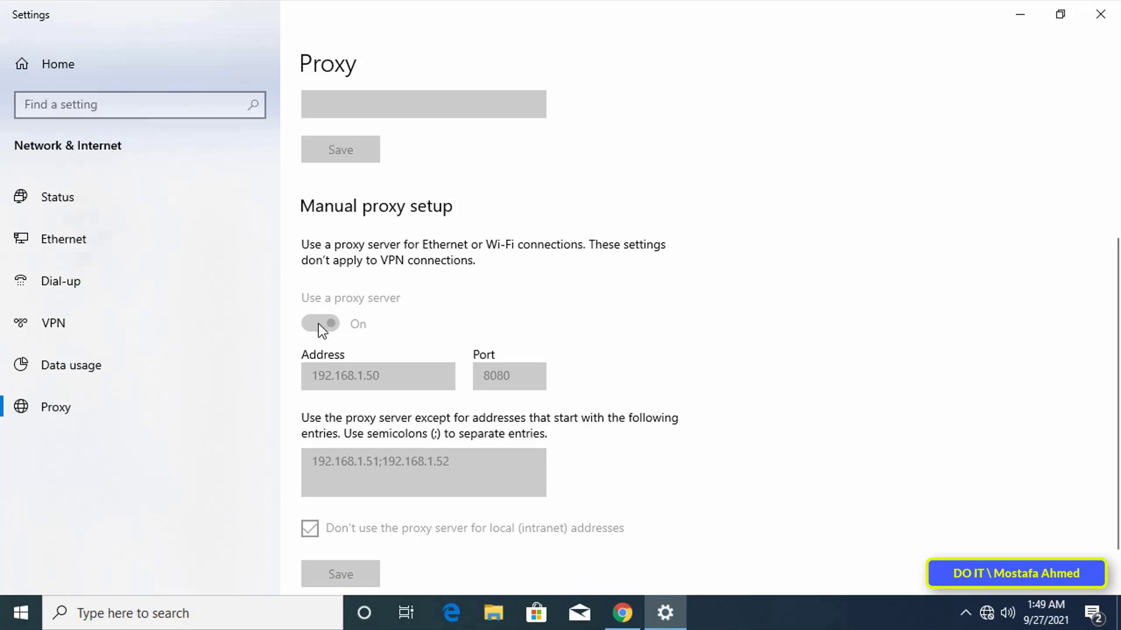
{"action": "scroll", "coordinate": [387, 407], "scroll_direction": "down", "scroll_amount": 1}
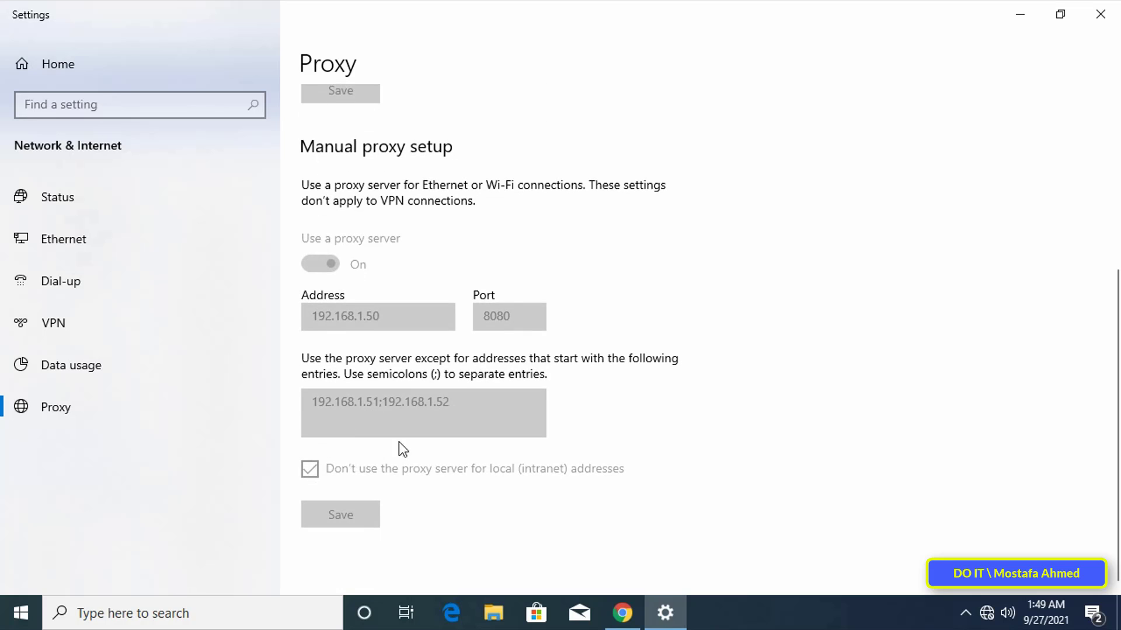